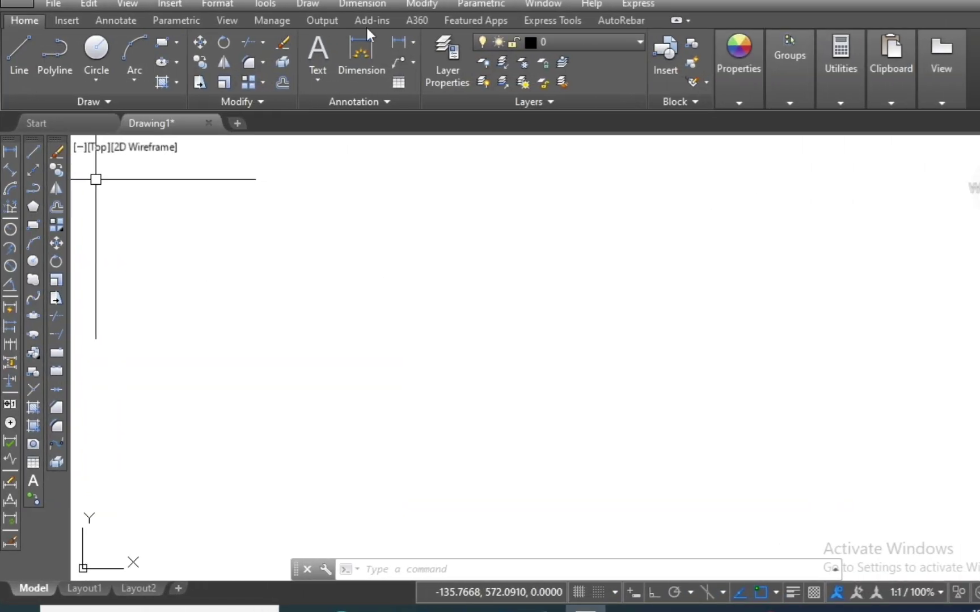
# - Start the AutoRebar plugin's Rebar command from its ribbon tab
pyautogui.click(615, 20)
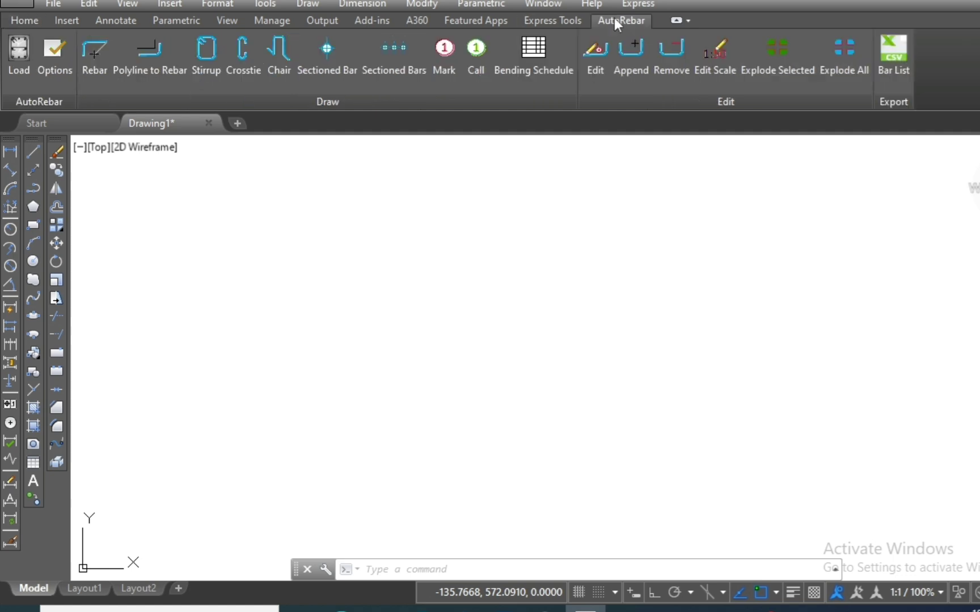
pyautogui.click(94, 57)
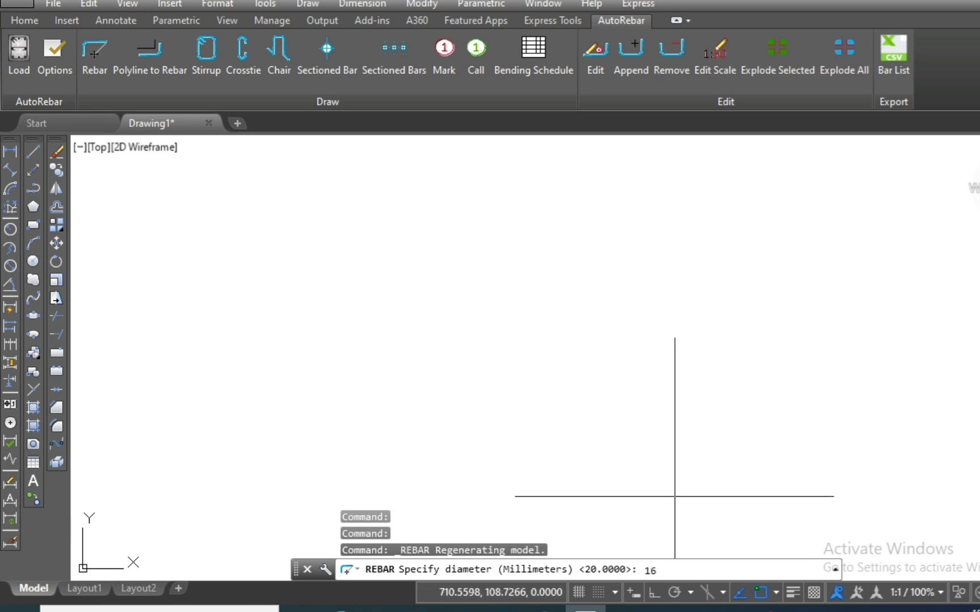
# - Accept the 16 mm diameter and draw a 342 leg bending up into 205
pyautogui.press('Return')
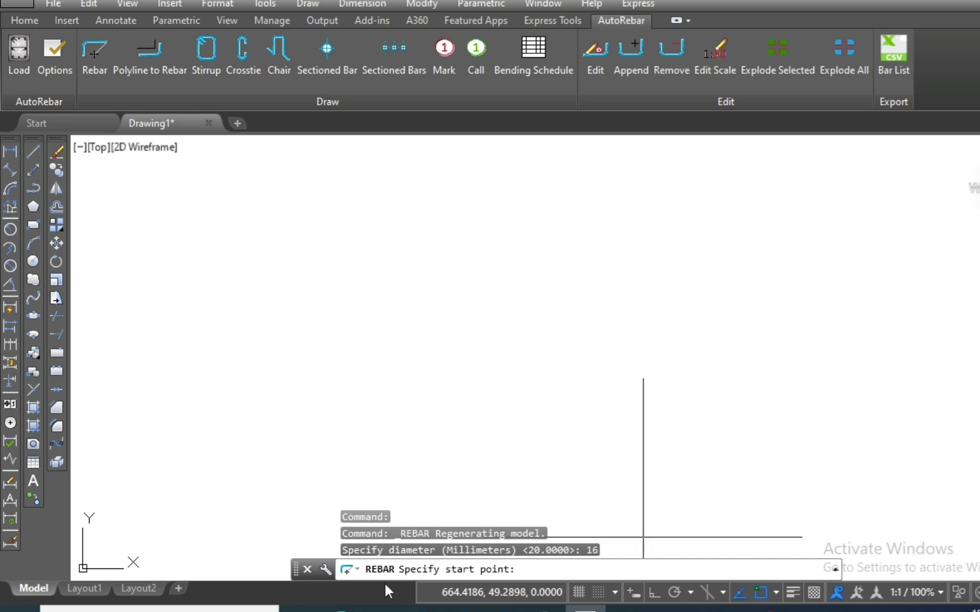
pyautogui.click(363, 338)
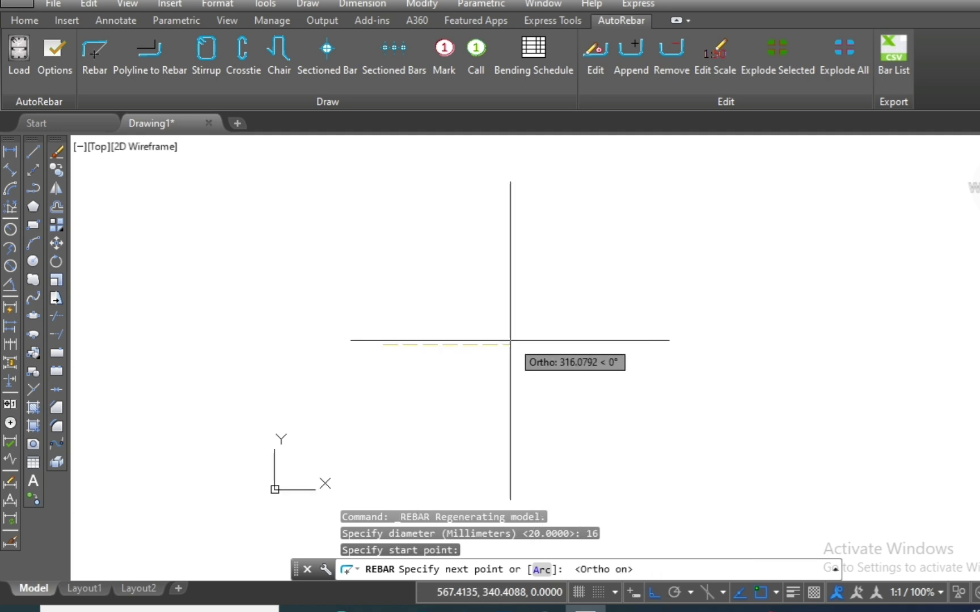
pyautogui.scroll(2, 558, 341)
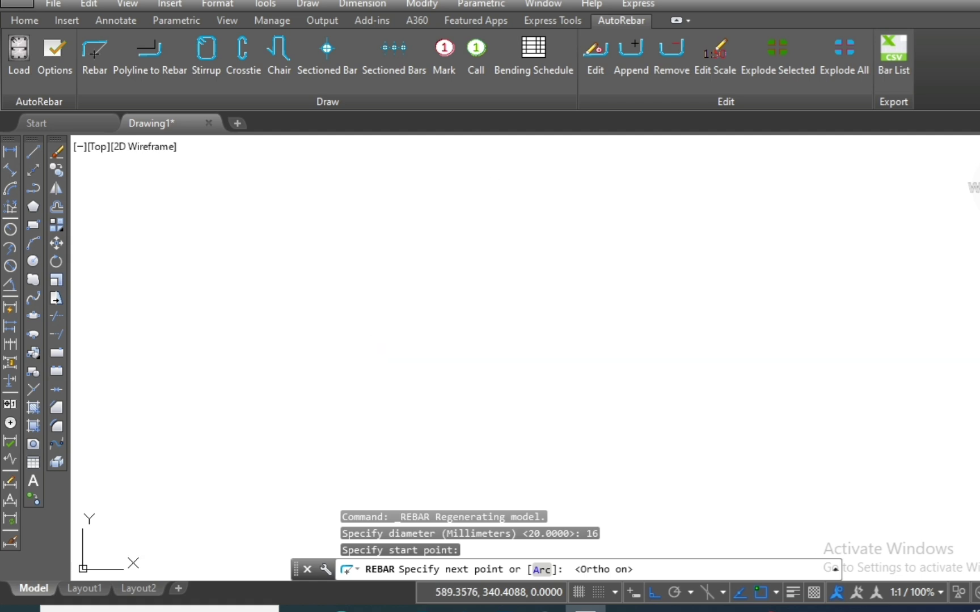
pyautogui.click(552, 347)
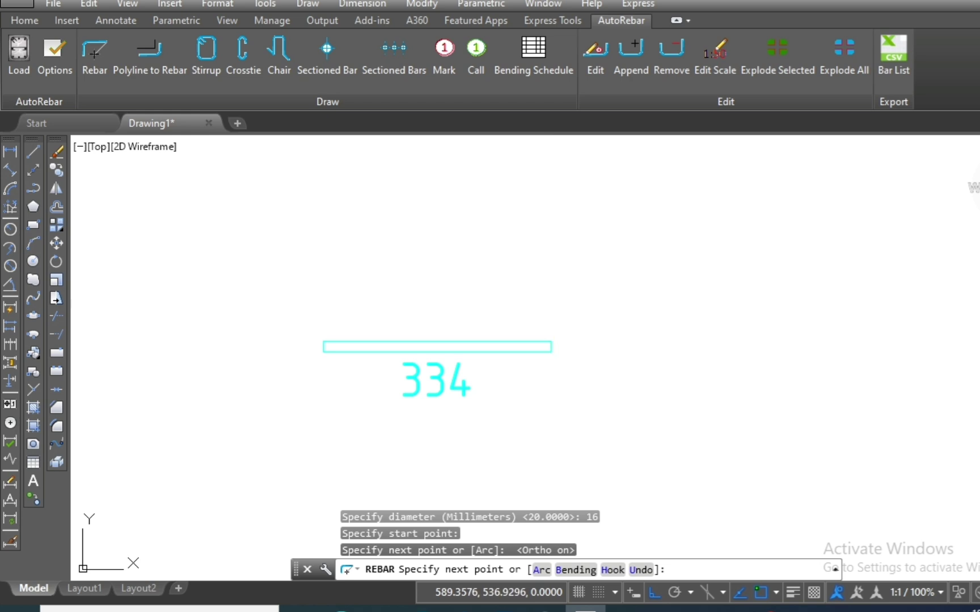
pyautogui.click(551, 212)
pyautogui.press('Escape')
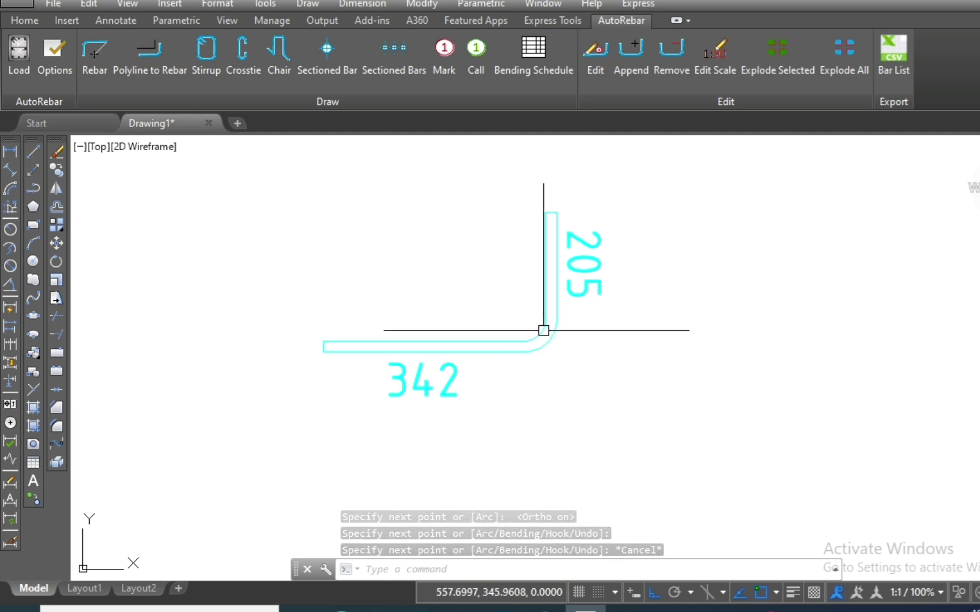
pyautogui.scroll(-2, 528, 301)
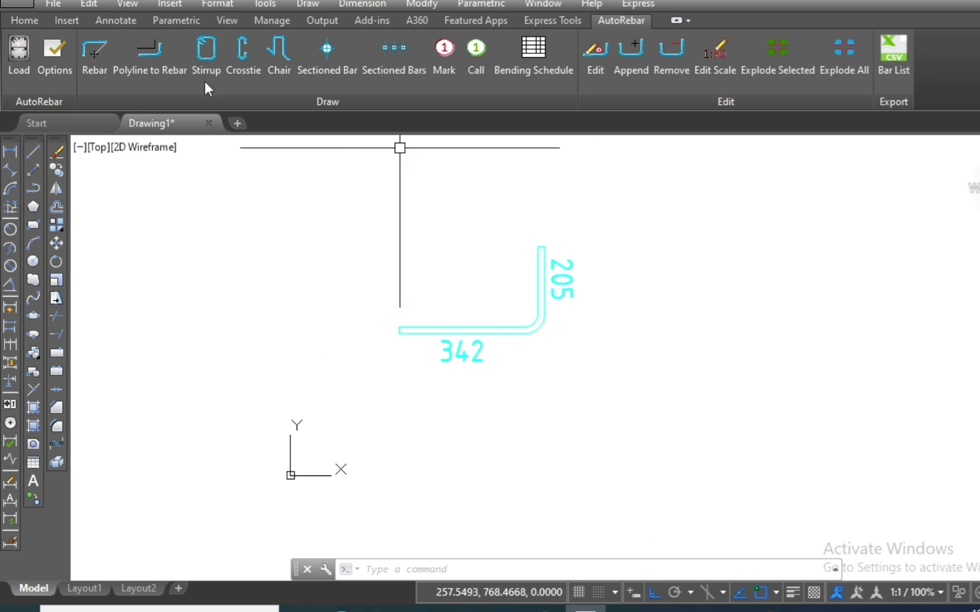
# - Draw a 32 mm rebar with a 514 top leg bending down into 369
pyautogui.click(92, 57)
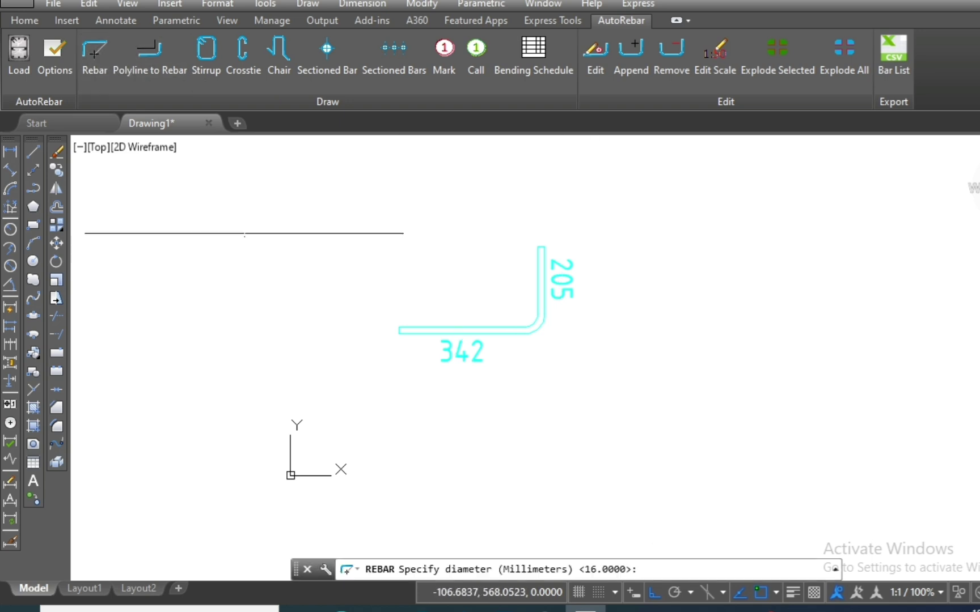
pyautogui.press('Return')
pyautogui.press('Escape')
pyautogui.click(95, 51)
pyautogui.scroll(2, 484, 319)
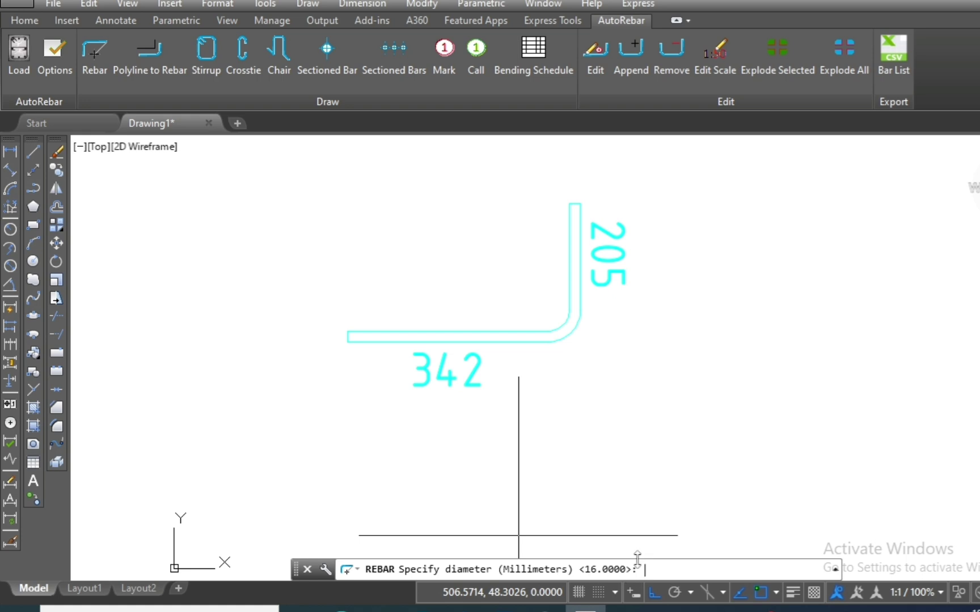
pyautogui.write('32')
pyautogui.press('Return')
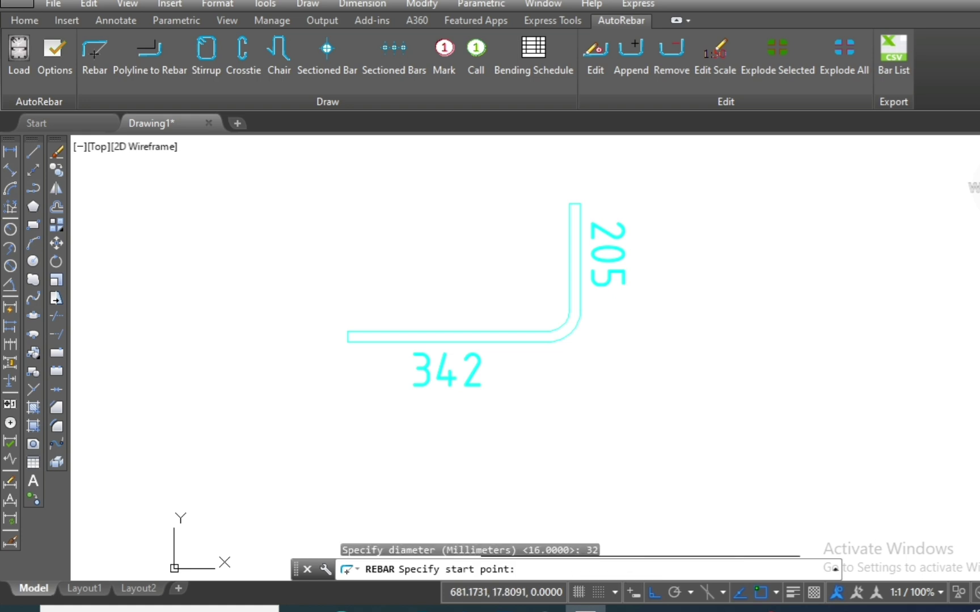
pyautogui.scroll(-2, 482, 391)
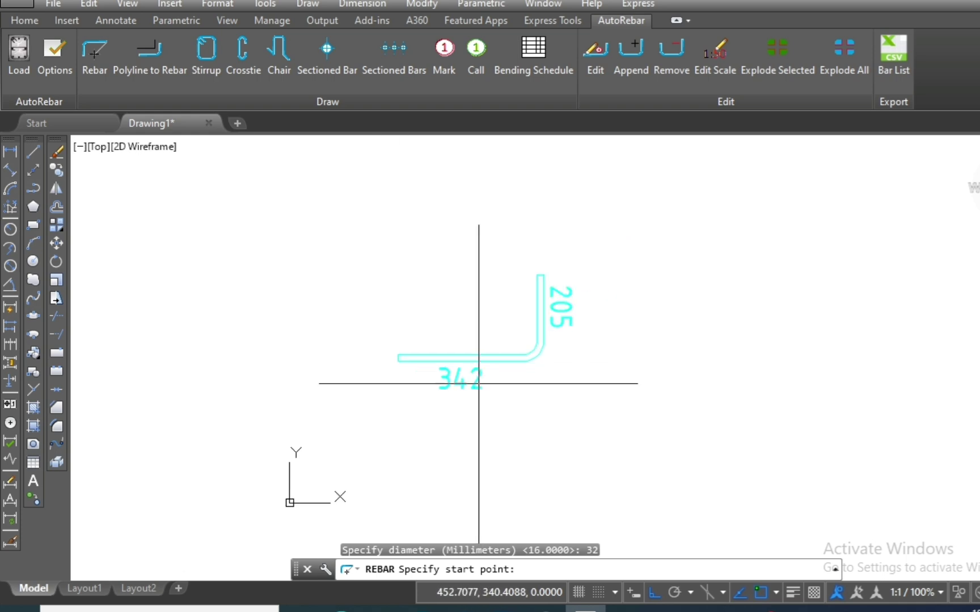
pyautogui.click(402, 246)
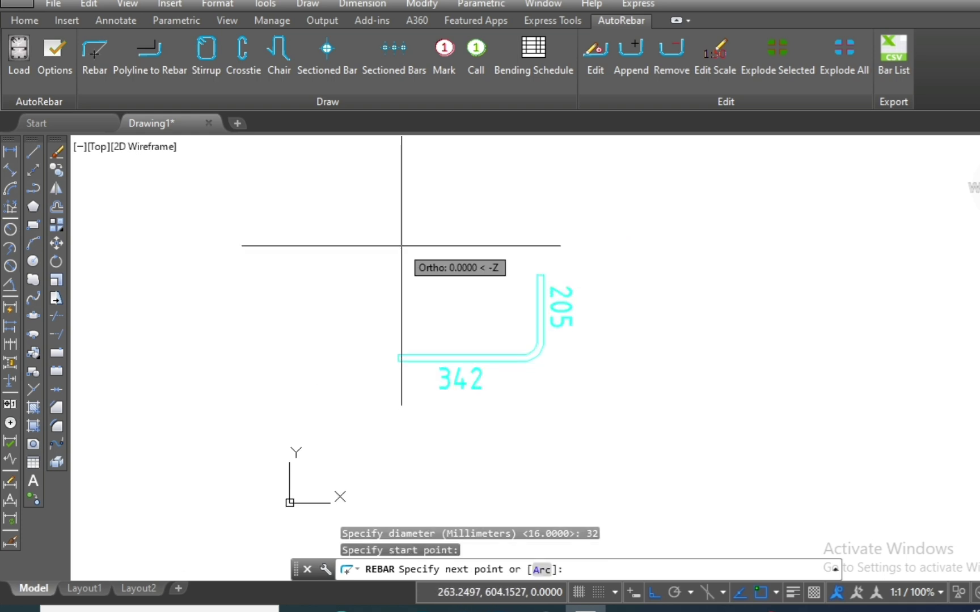
pyautogui.click(613, 245)
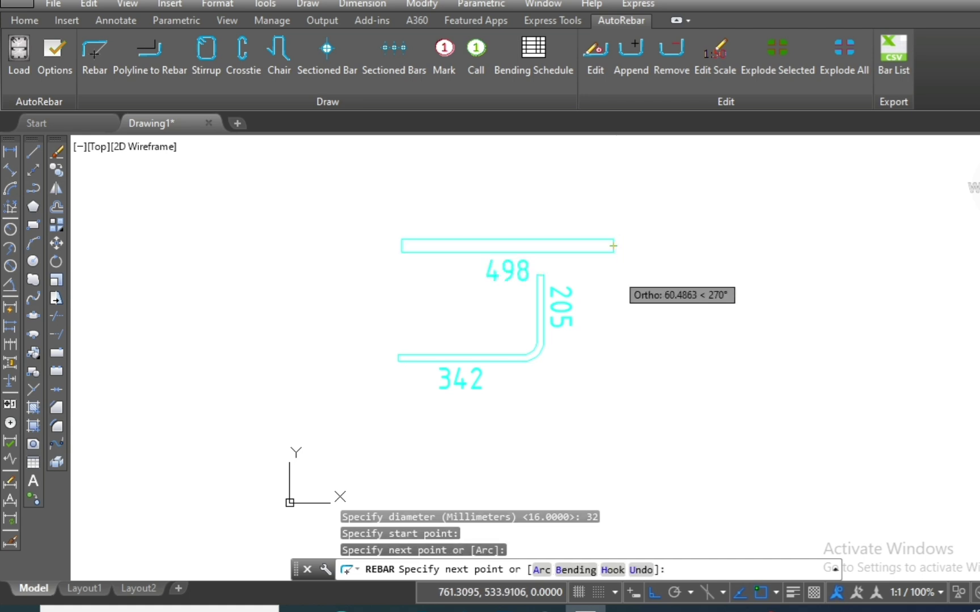
pyautogui.click(613, 396)
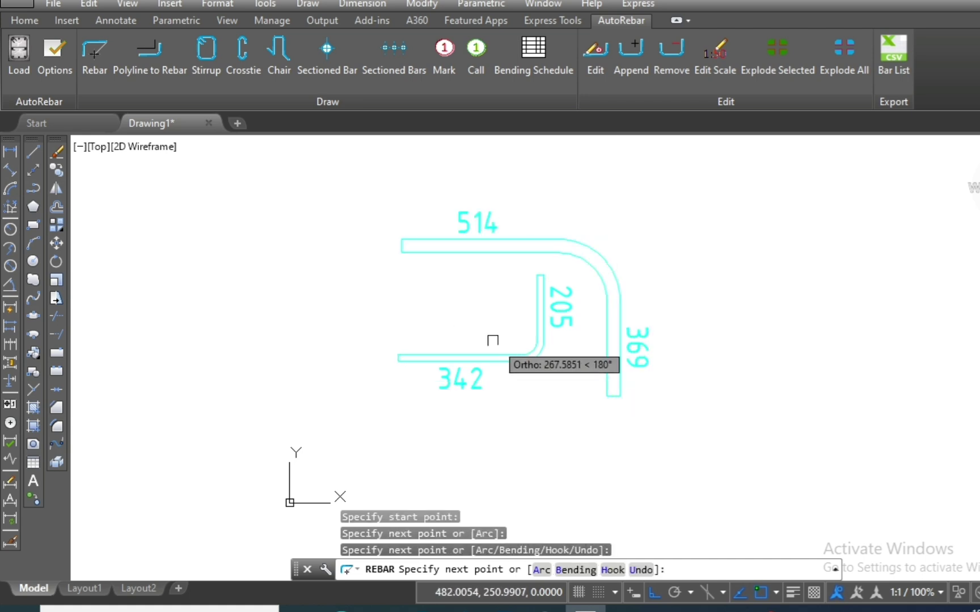
pyautogui.press('Escape')
# - Crossing-select both rebars and erase them
pyautogui.scroll(2, 482, 323)
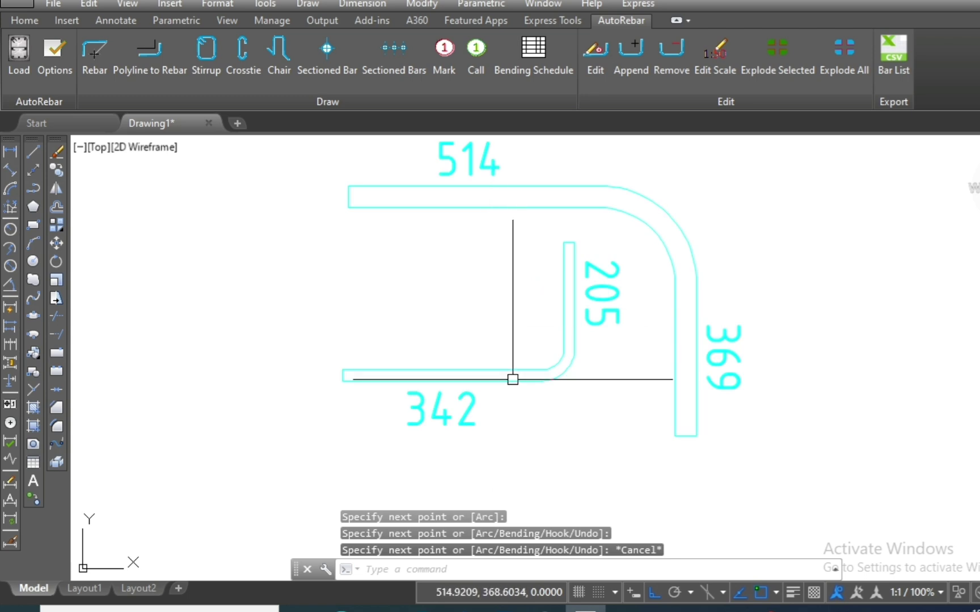
pyautogui.scroll(-2, 508, 344)
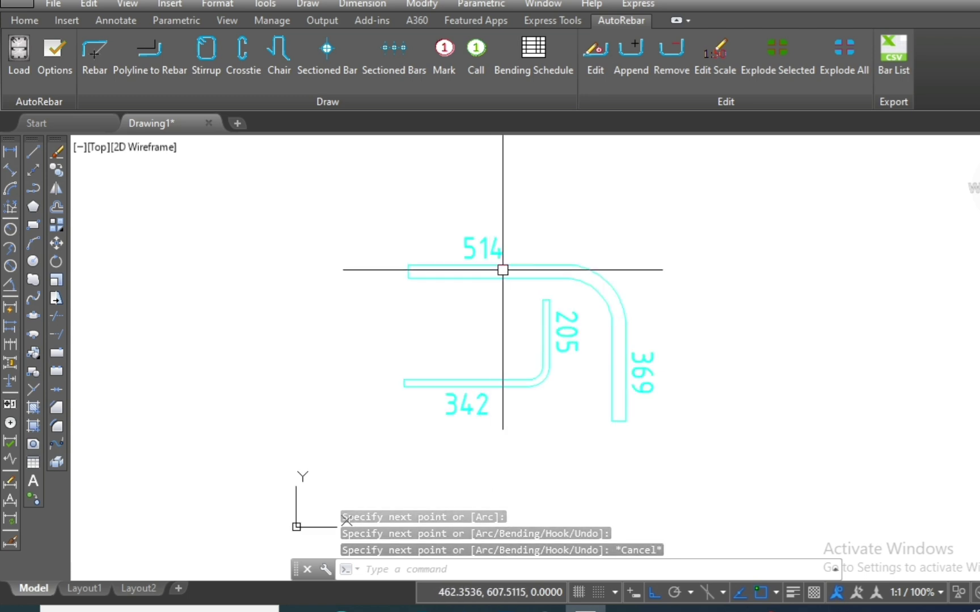
pyautogui.scroll(-2, 549, 322)
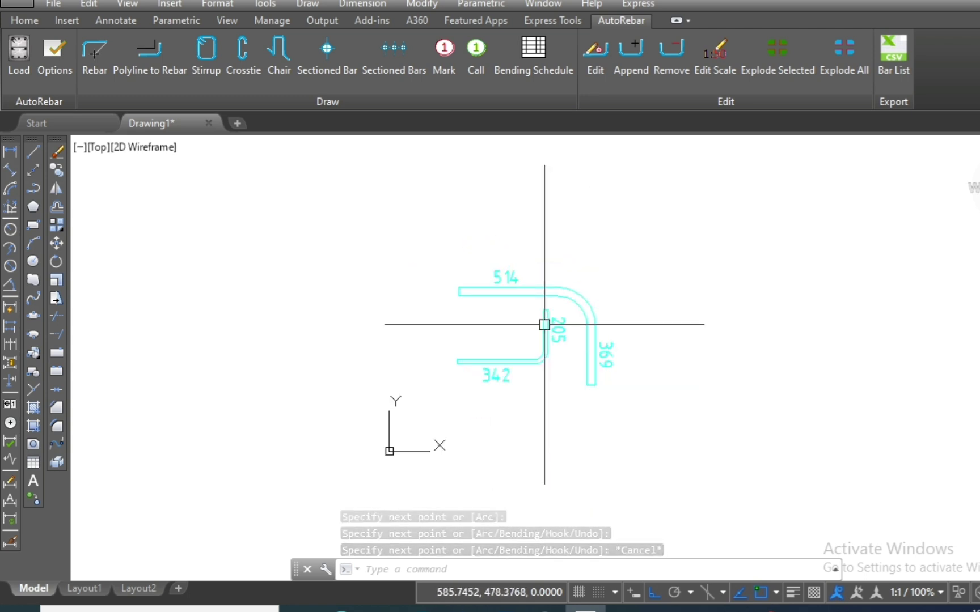
pyautogui.click(642, 245)
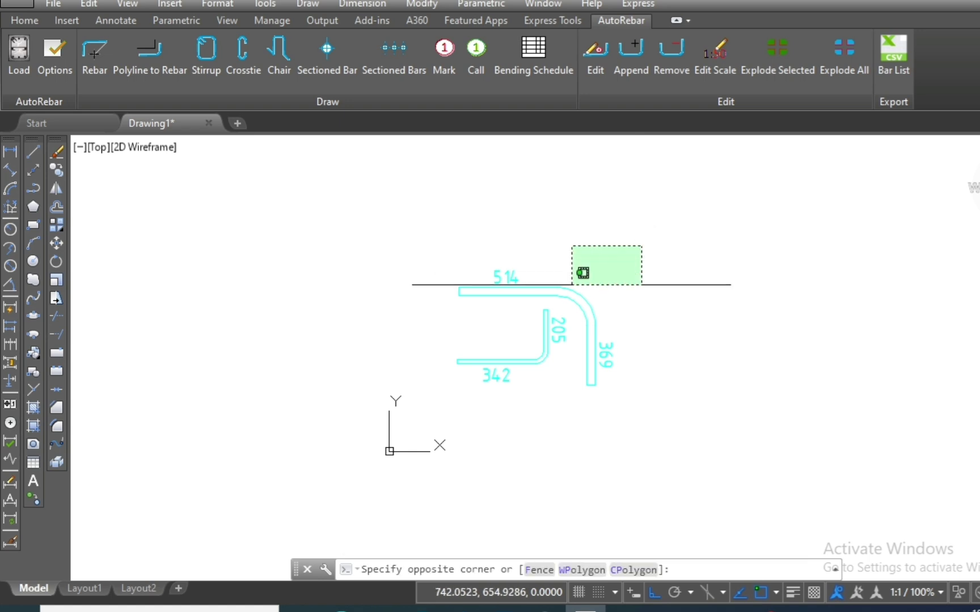
pyautogui.click(432, 393)
pyautogui.write('e')
pyautogui.press('Return')
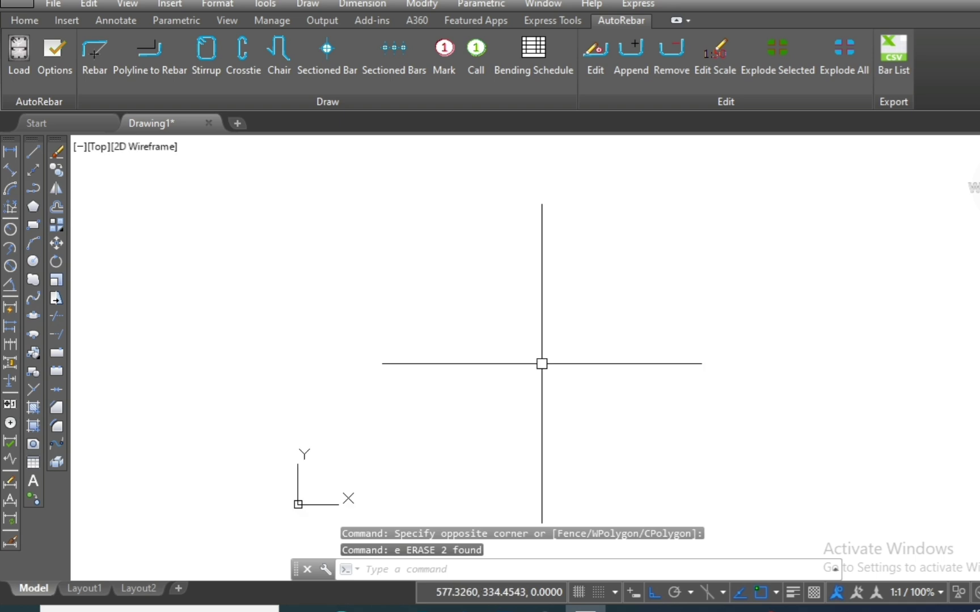
# - Draw a 16 mm rebar with a 337 straight leg and 180° arc hook (R63, L198)
pyautogui.click(90, 56)
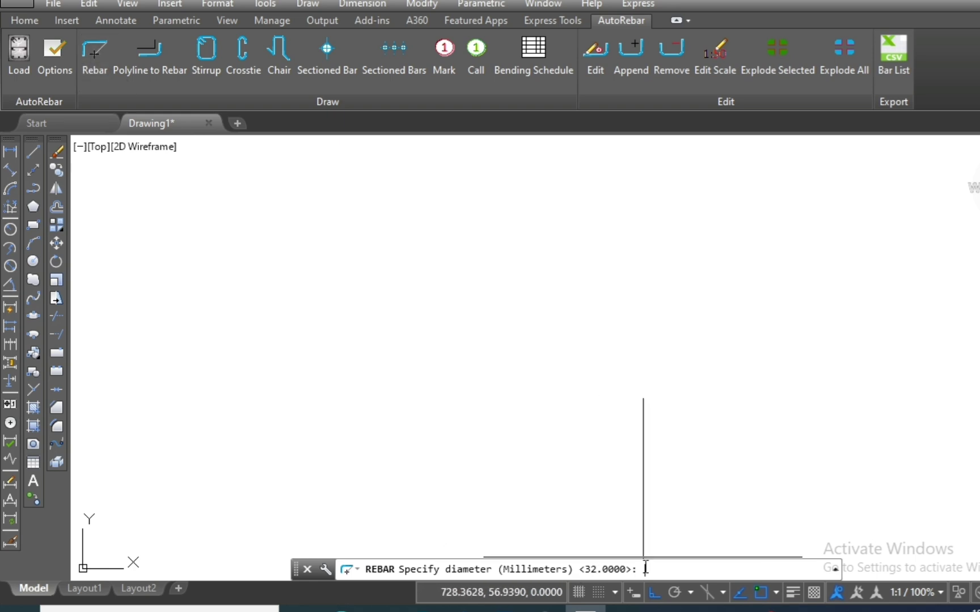
pyautogui.write('16')
pyautogui.press('Return')
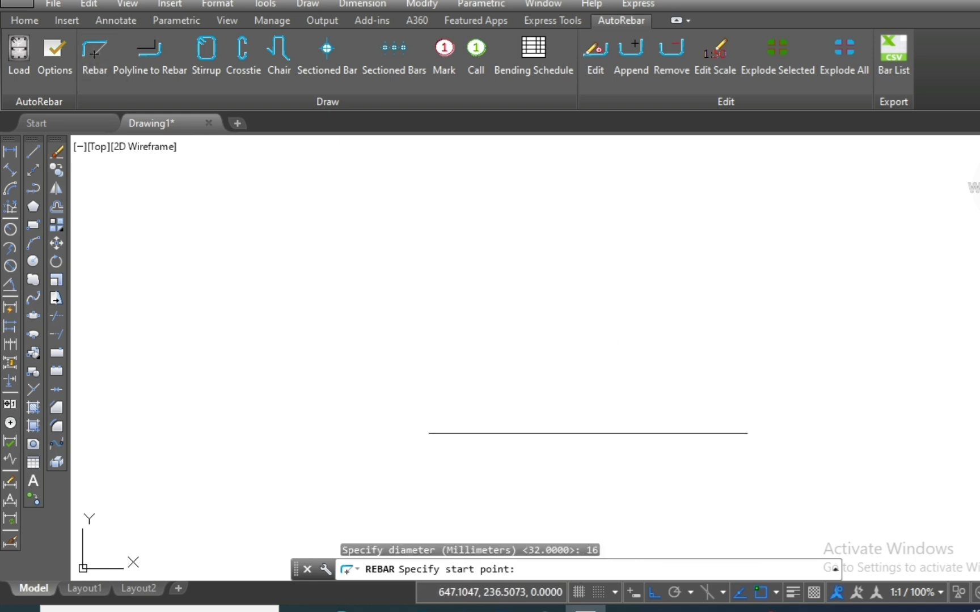
pyautogui.click(390, 313)
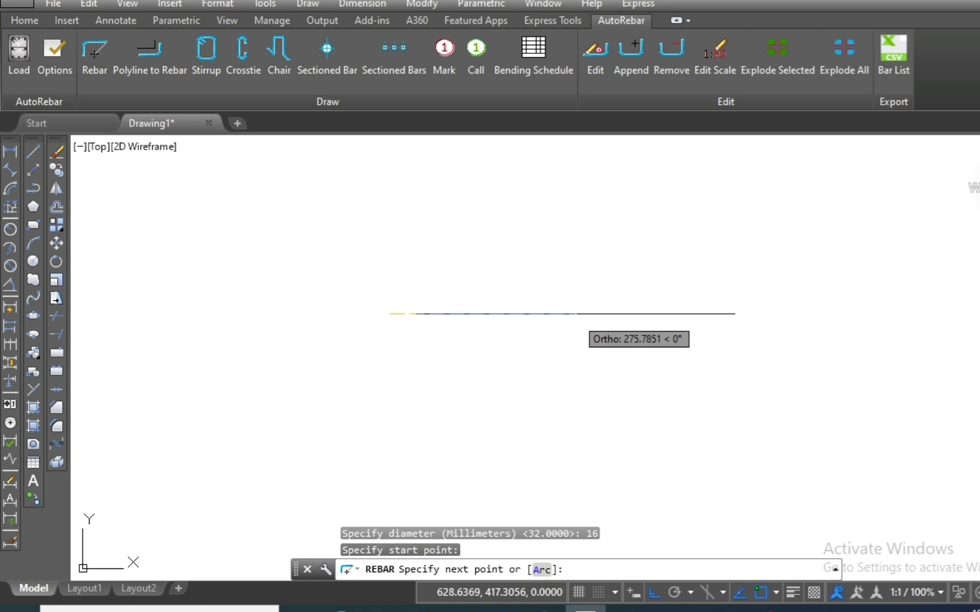
pyautogui.click(570, 311)
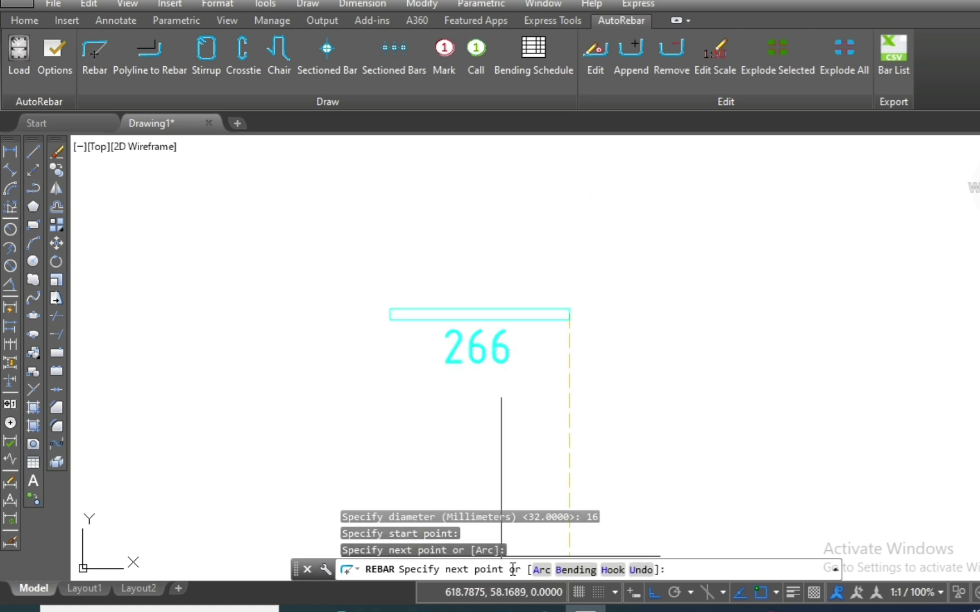
pyautogui.click(542, 570)
pyautogui.scroll(-2, 515, 434)
pyautogui.scroll(2, 546, 333)
pyautogui.scroll(2, 546, 333)
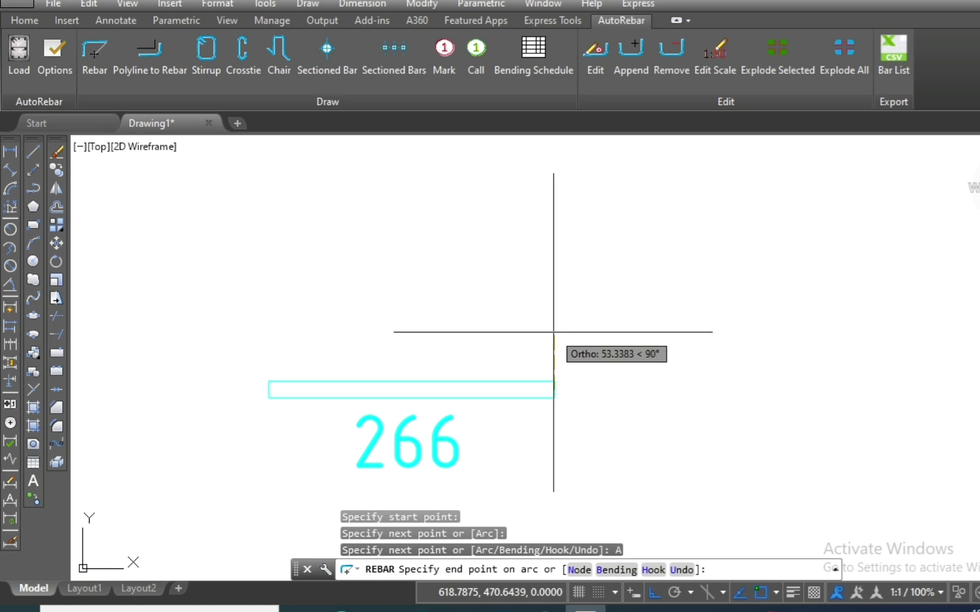
pyautogui.click(555, 255)
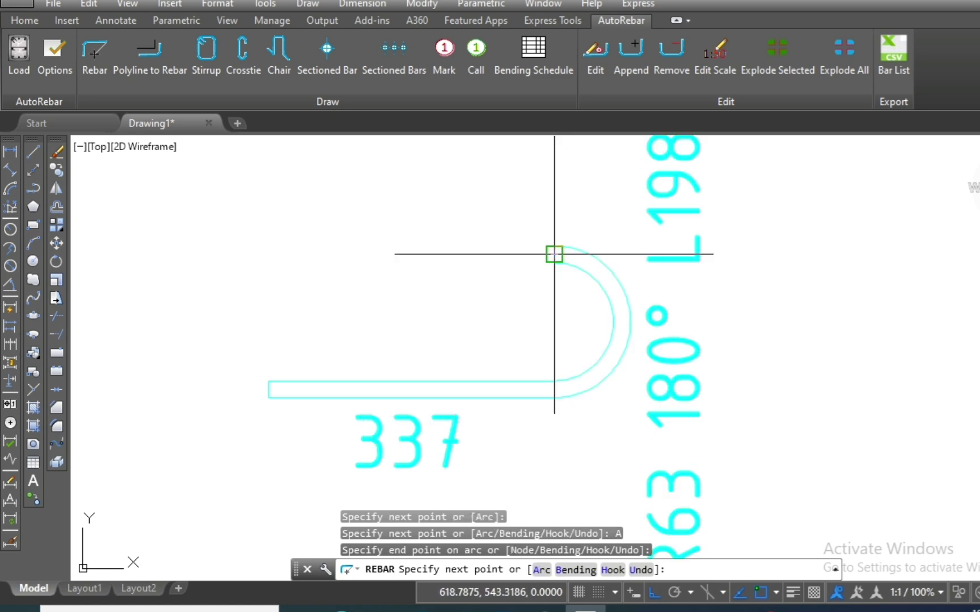
pyautogui.scroll(-4, 566, 338)
pyautogui.press('Escape')
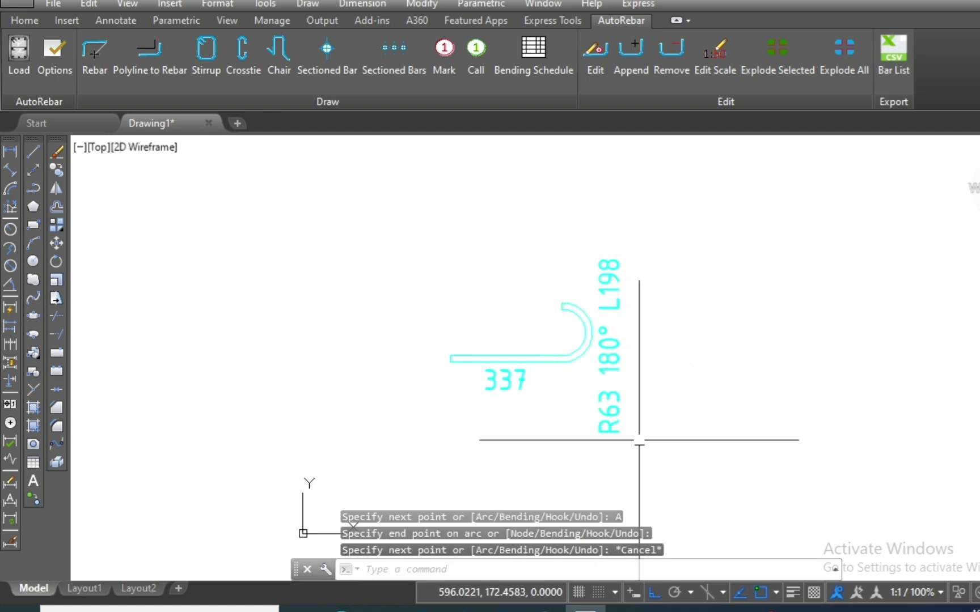
# - Window-select the hooked rebar and erase it
pyautogui.scroll(2, 667, 356)
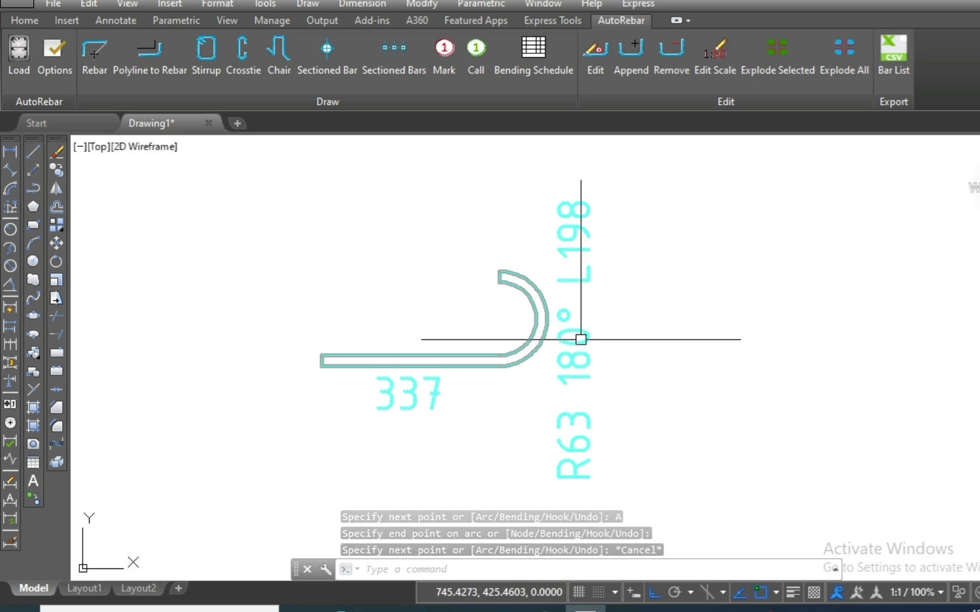
pyautogui.scroll(-2, 556, 309)
pyautogui.scroll(-1, 556, 309)
pyautogui.scroll(1, 605, 258)
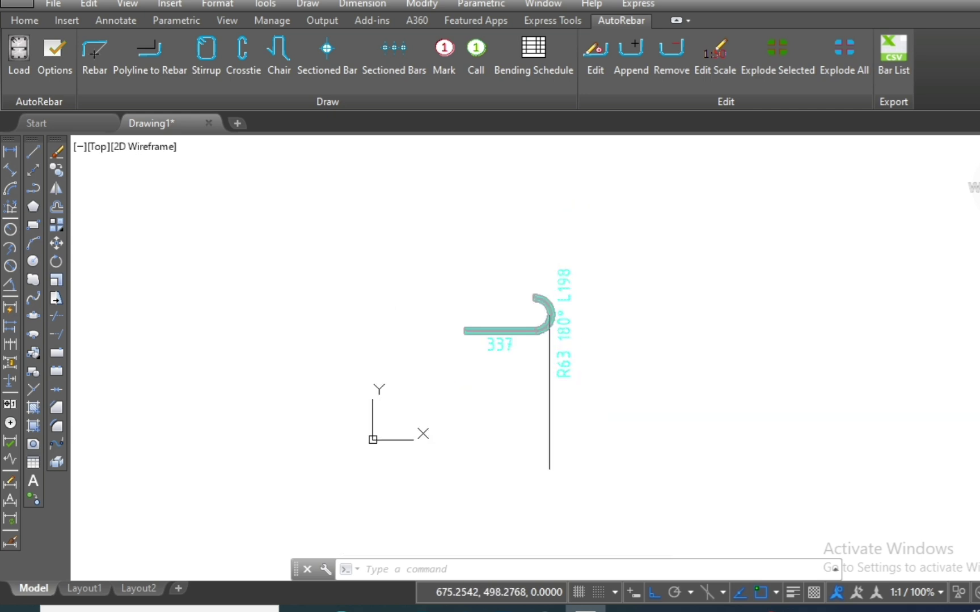
pyautogui.scroll(2, 626, 199)
pyautogui.click(626, 199)
pyautogui.click(409, 396)
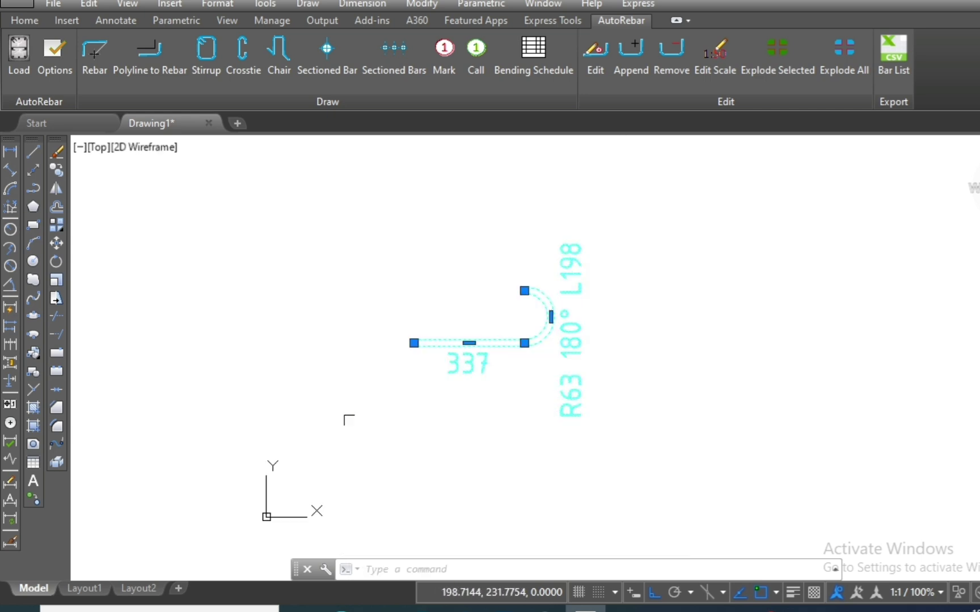
pyautogui.write('e')
pyautogui.press('Return')
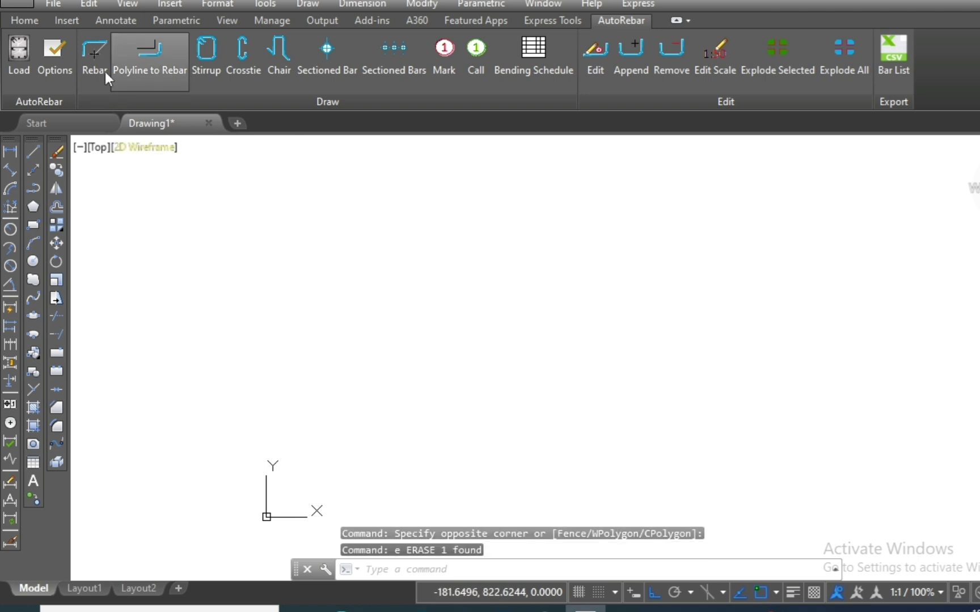
# - Draw a 16 mm rebar with a 572 straight leg and a 268° looped arc hook, Ortho off
pyautogui.click(105, 71)
pyautogui.press('Return')
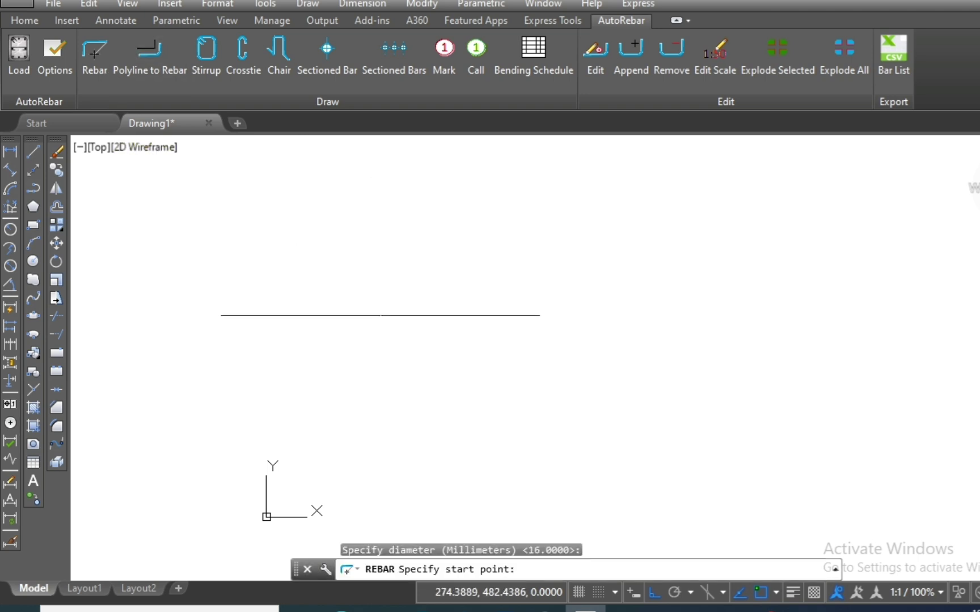
pyautogui.click(378, 316)
pyautogui.click(563, 323)
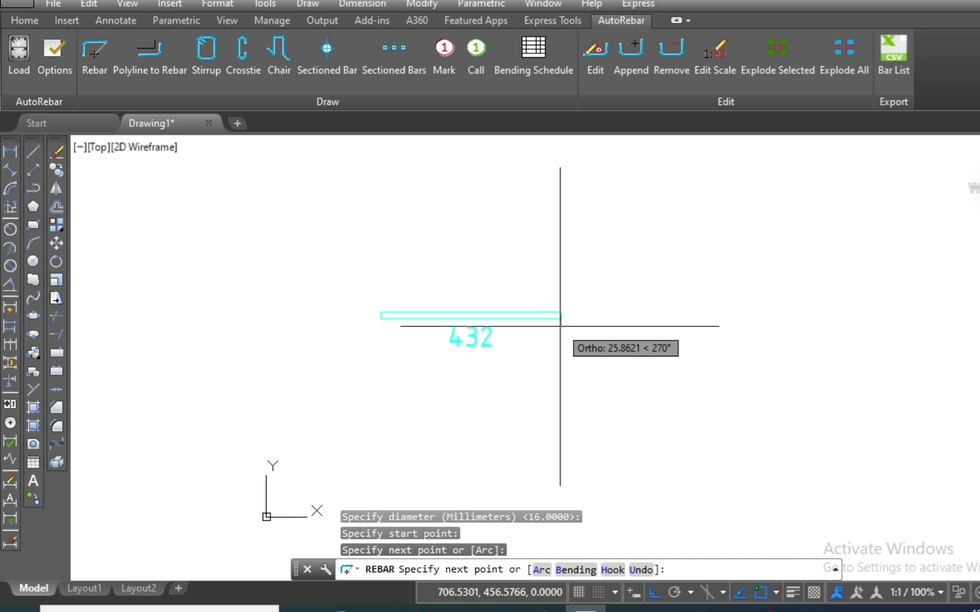
pyautogui.click(543, 571)
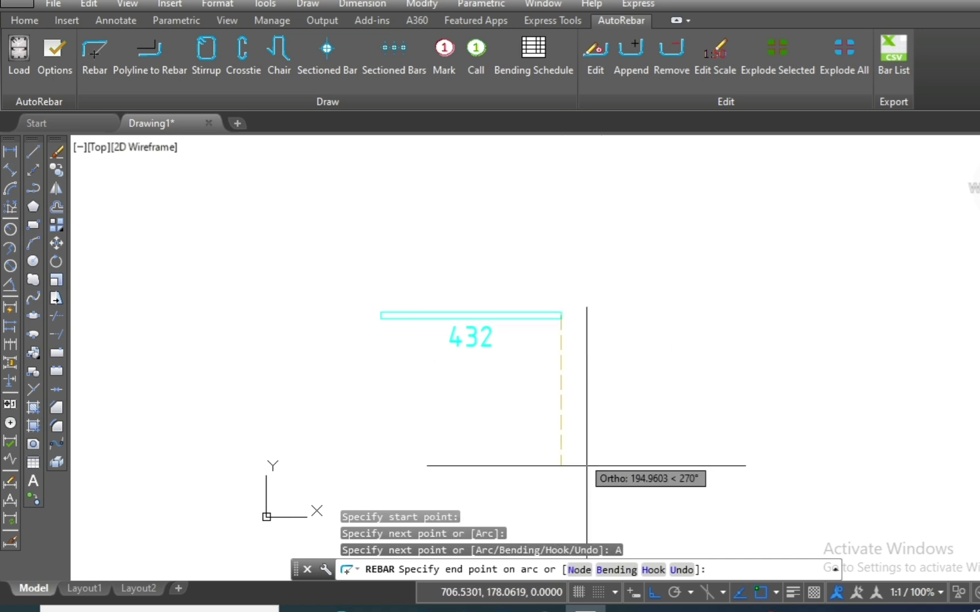
pyautogui.click(653, 593)
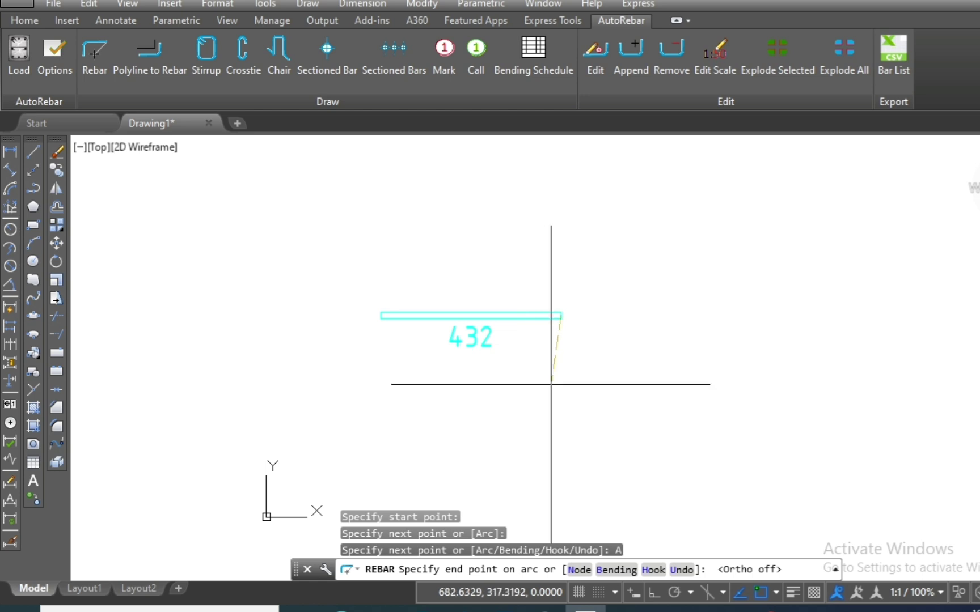
pyautogui.click(507, 258)
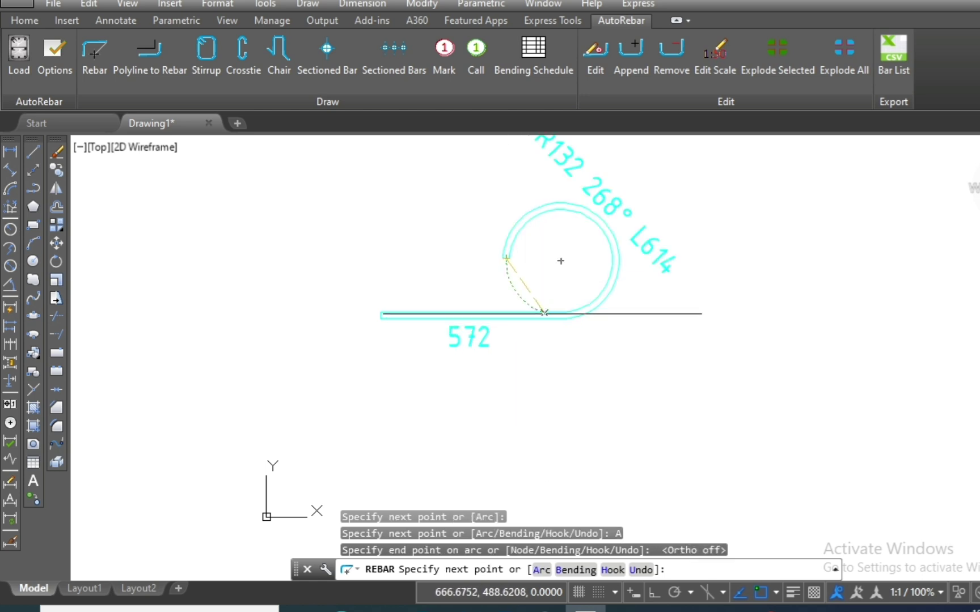
pyautogui.press('Escape')
# - Window-select the looped-hook rebar and erase it
pyautogui.scroll(-2, 545, 366)
pyautogui.scroll(2, 572, 206)
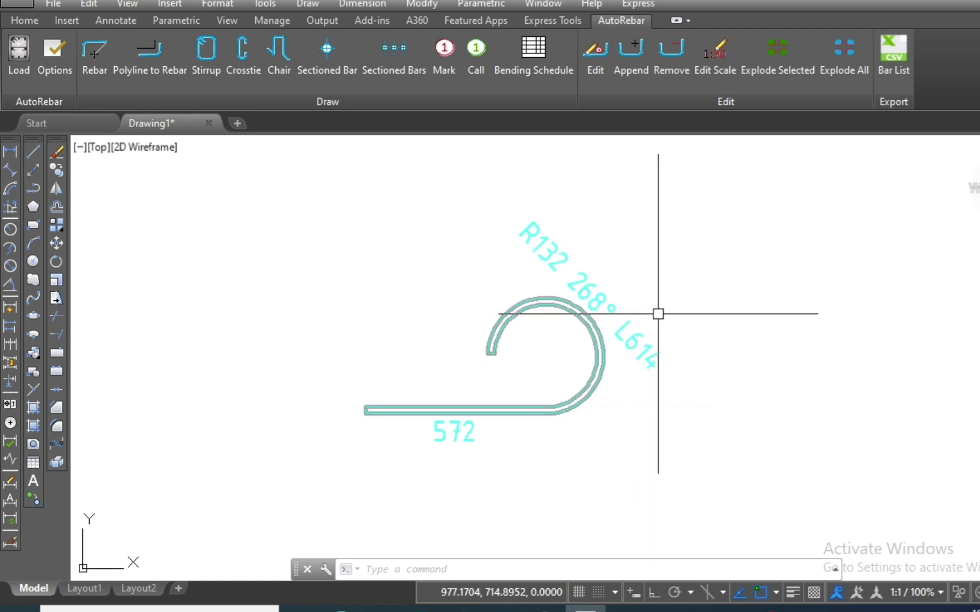
pyautogui.scroll(2, 657, 312)
pyautogui.click(497, 455)
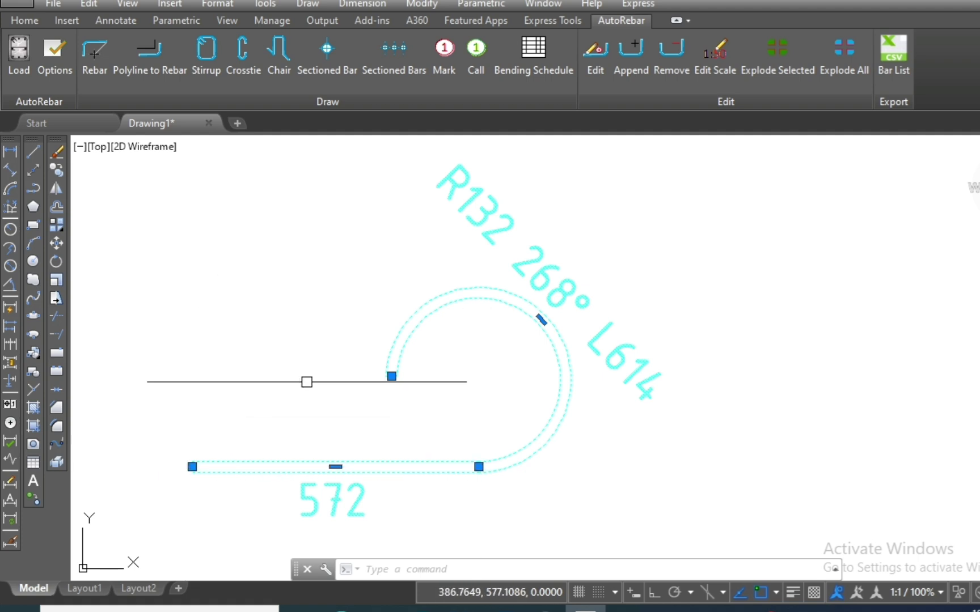
pyautogui.press('Escape')
pyautogui.scroll(-3, 572, 306)
pyautogui.click(606, 269)
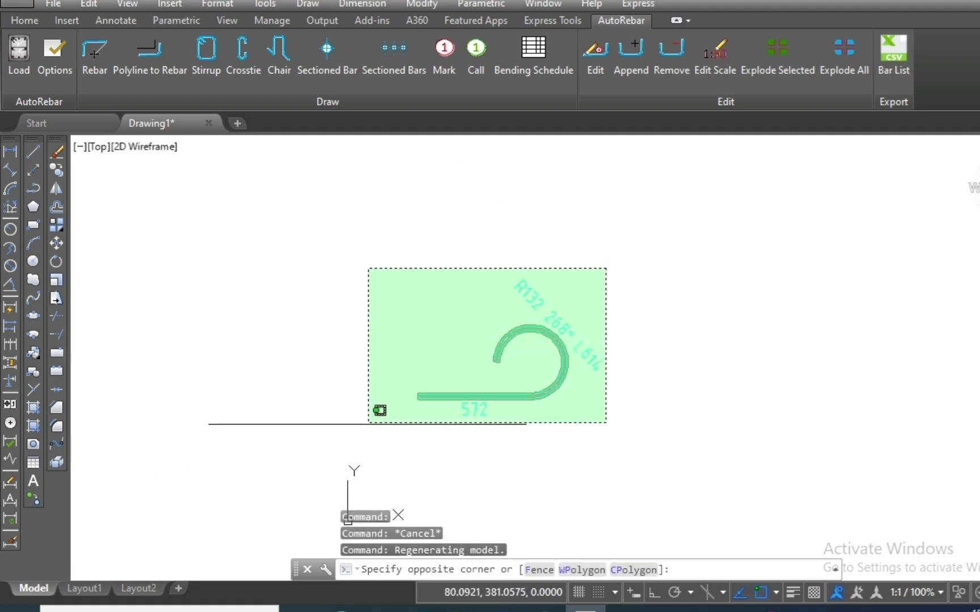
pyautogui.click(368, 423)
pyautogui.write('e')
pyautogui.press('Return')
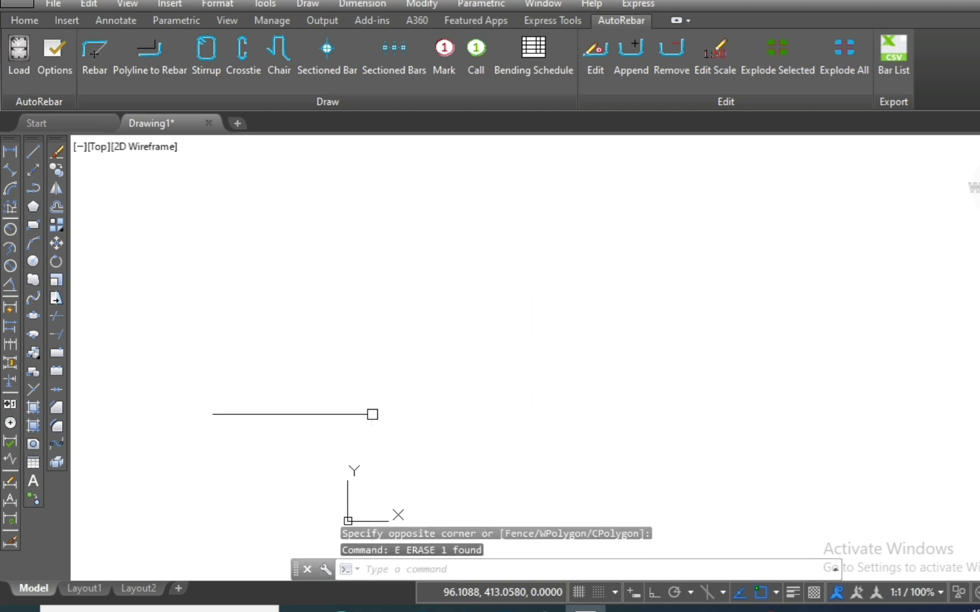
# - Start a 16 mm rebar with an 845 straight segment
pyautogui.click(98, 51)
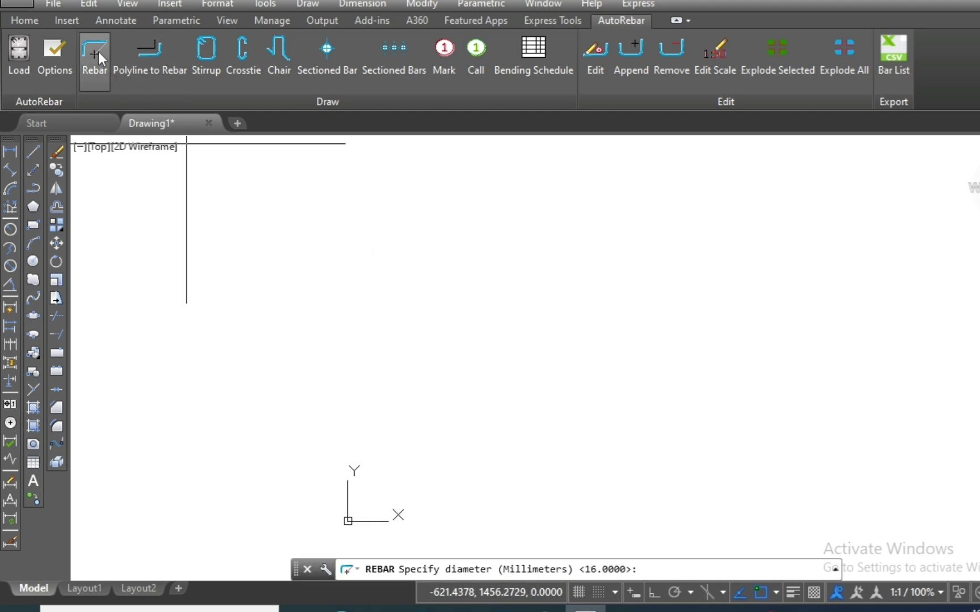
pyautogui.press('Return')
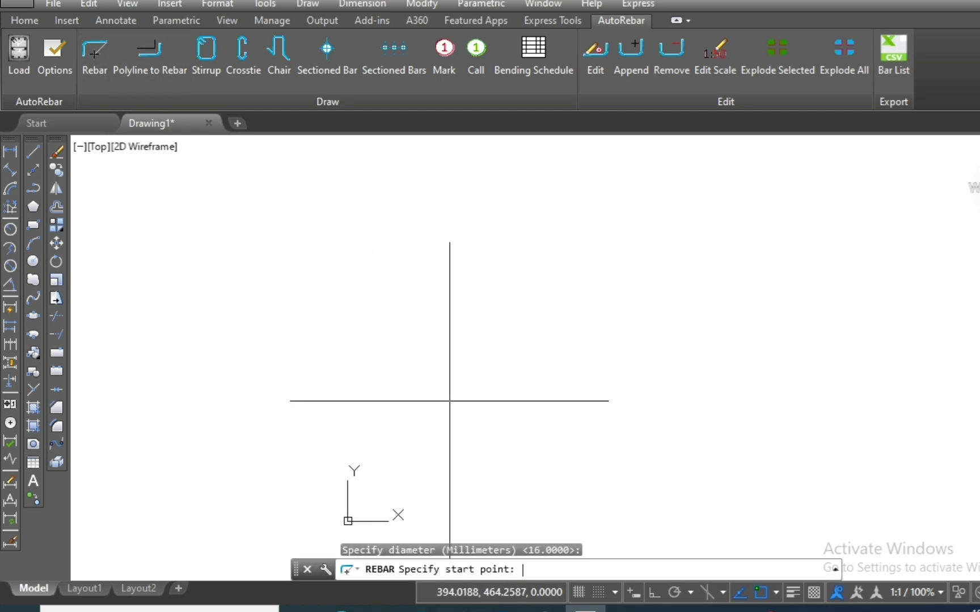
pyautogui.click(413, 328)
pyautogui.scroll(-2, 352, 391)
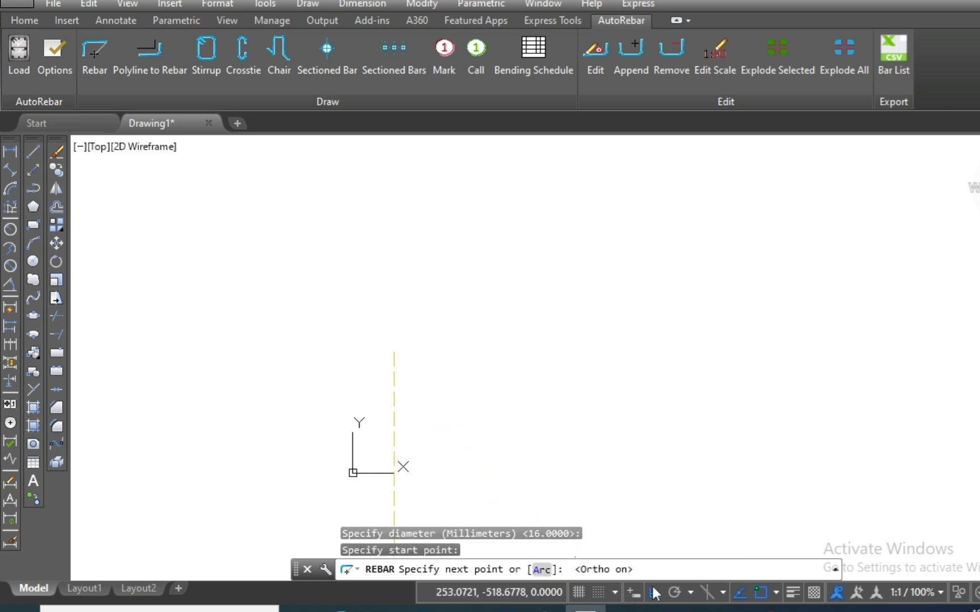
pyautogui.scroll(2, 543, 332)
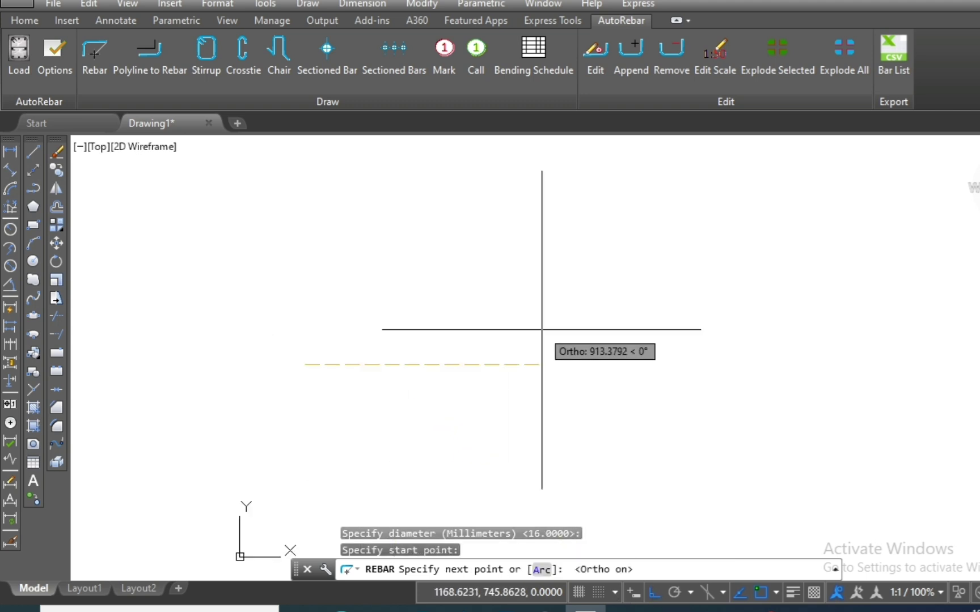
pyautogui.click(523, 365)
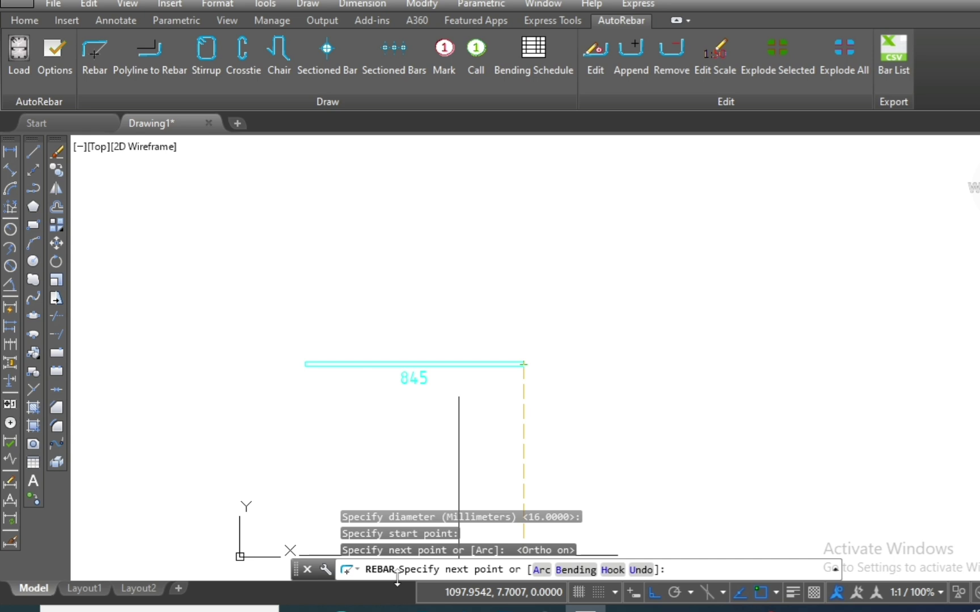
# - End the bar with a 45° bend, with Ortho turned off
pyautogui.click(575, 570)
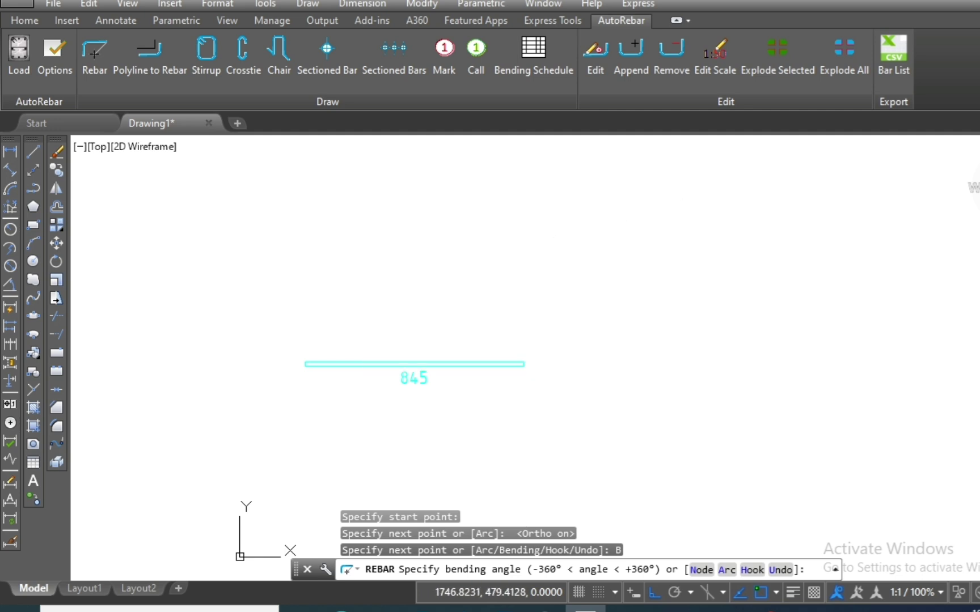
pyautogui.click(655, 596)
pyautogui.write('45')
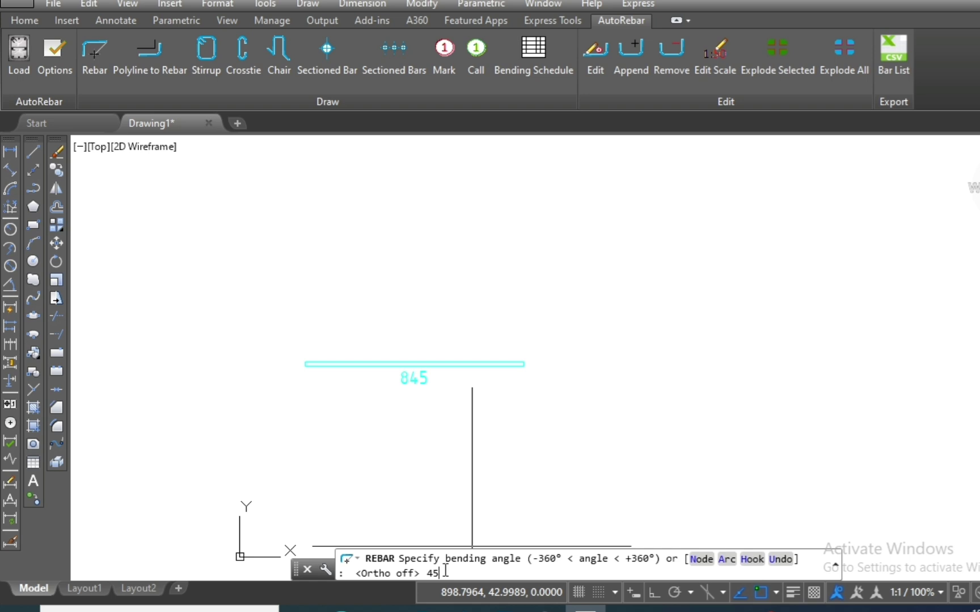
pyautogui.press('Return')
pyautogui.scroll(2, 518, 392)
pyautogui.scroll(2, 621, 382)
pyautogui.scroll(-5, 621, 382)
pyautogui.scroll(5, 593, 391)
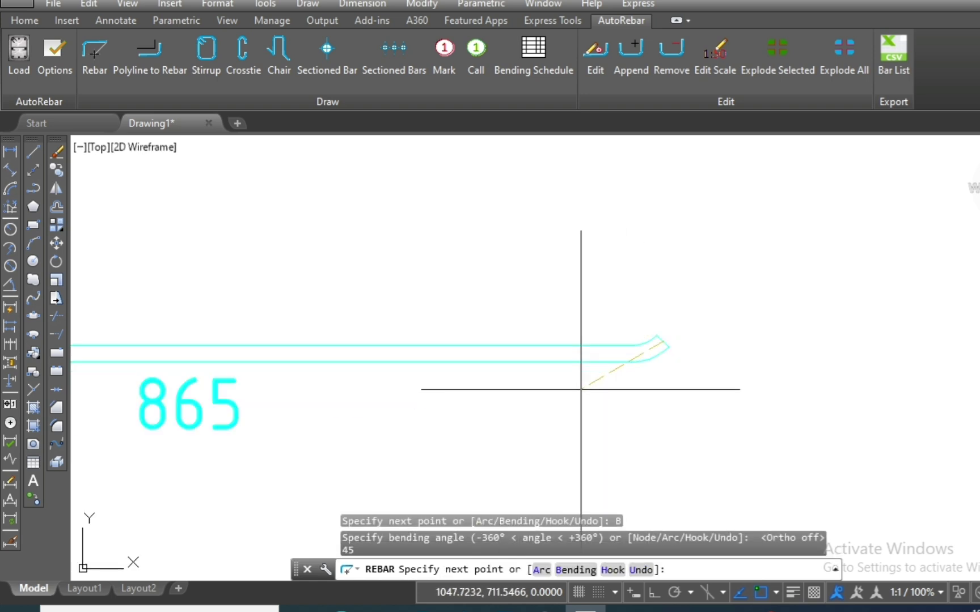
pyautogui.press('Escape')
# - Erase the 45°-bent rebar and start another Rebar command
pyautogui.scroll(-2, 678, 258)
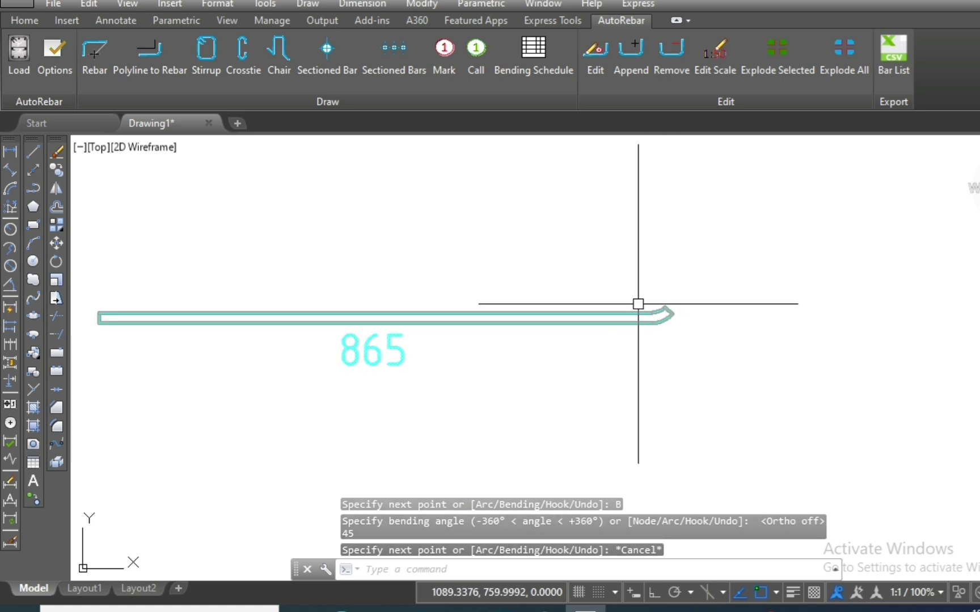
pyautogui.click(679, 282)
pyautogui.click(144, 369)
pyautogui.write('e')
pyautogui.press('Return')
pyautogui.click(89, 61)
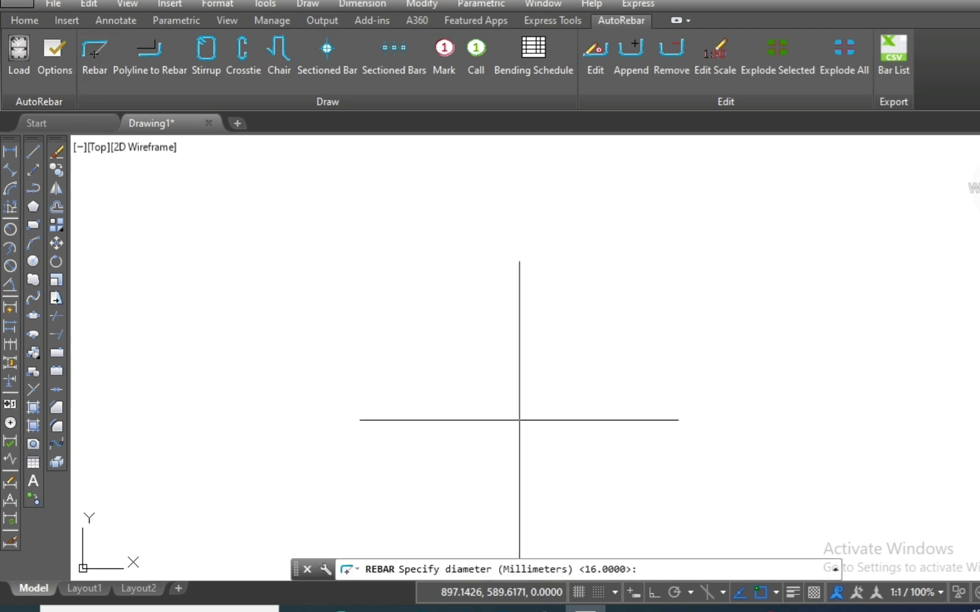
# - Draw a 16 mm rebar with a 284 straight segment and a 180° bend, Ortho on
pyautogui.press('Return')
pyautogui.click(424, 361)
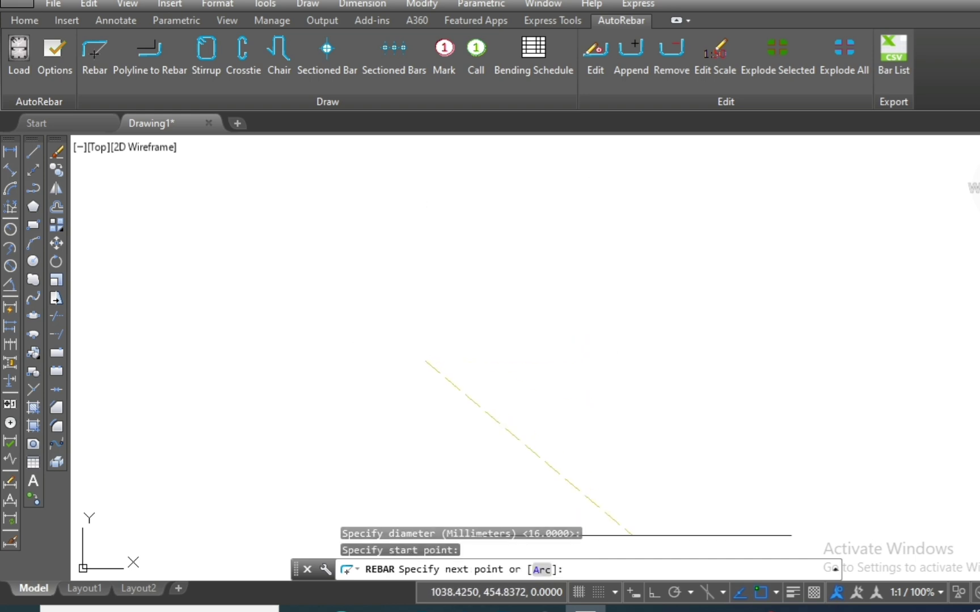
pyautogui.click(653, 592)
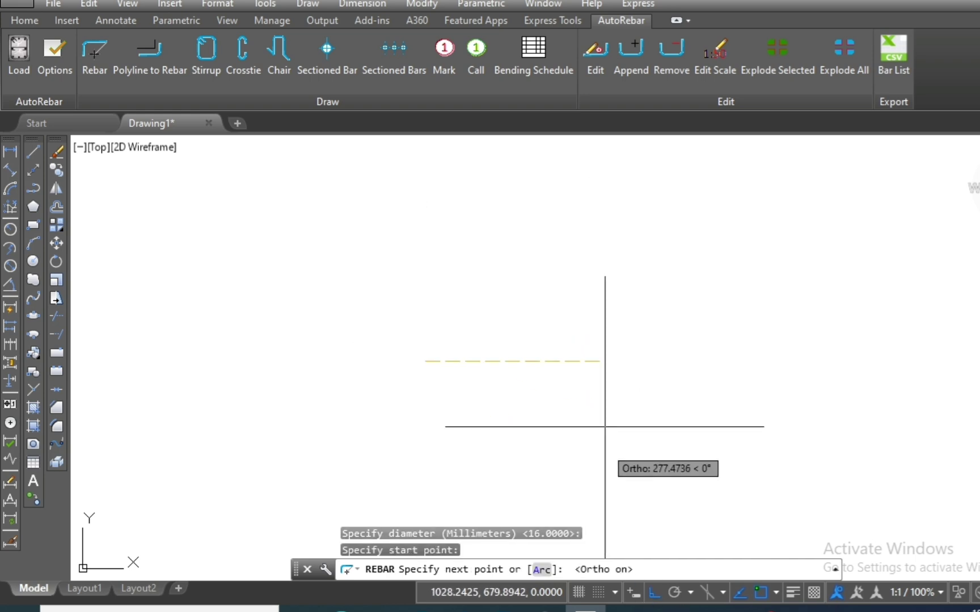
pyautogui.click(610, 362)
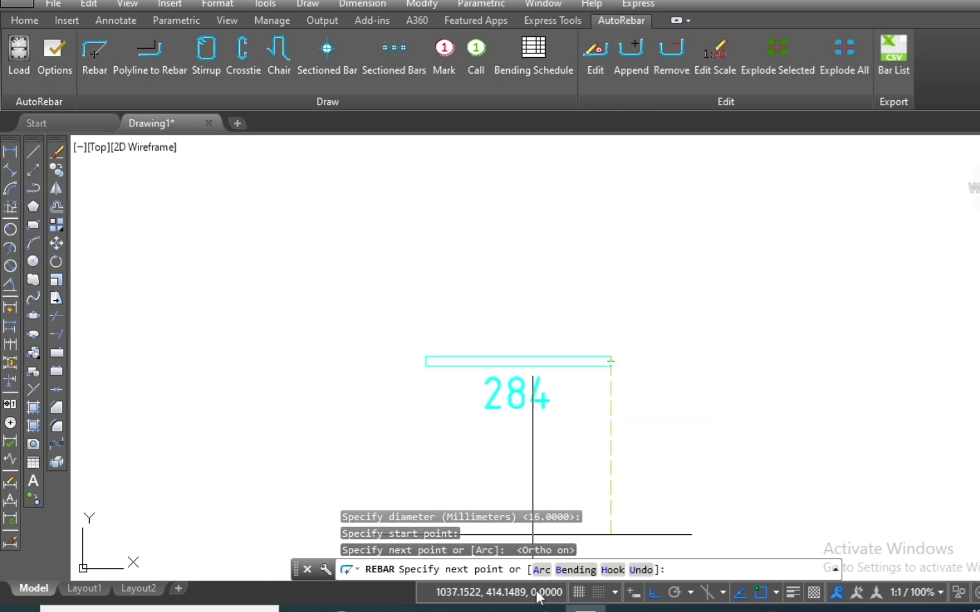
pyautogui.click(575, 567)
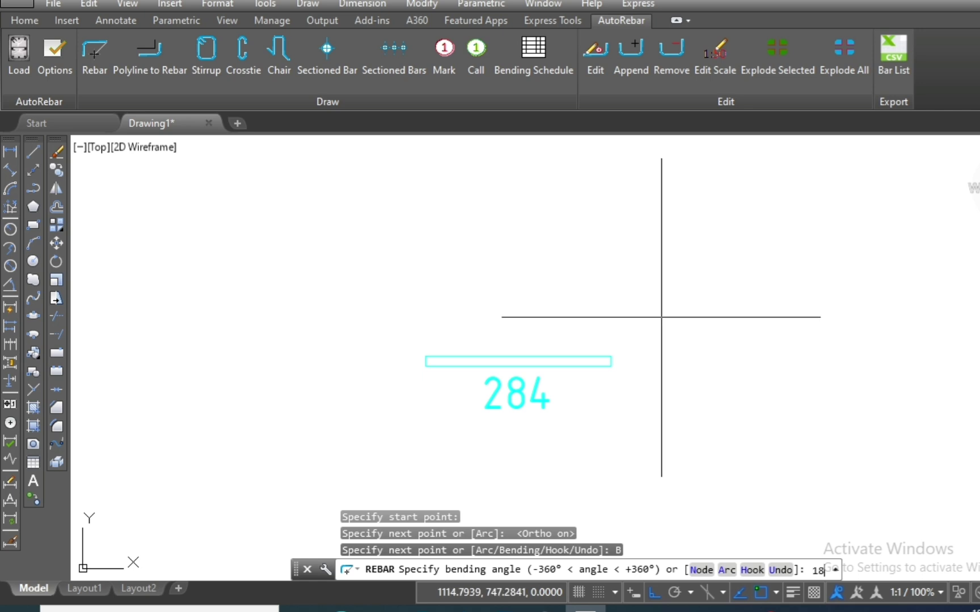
pyautogui.write('00')
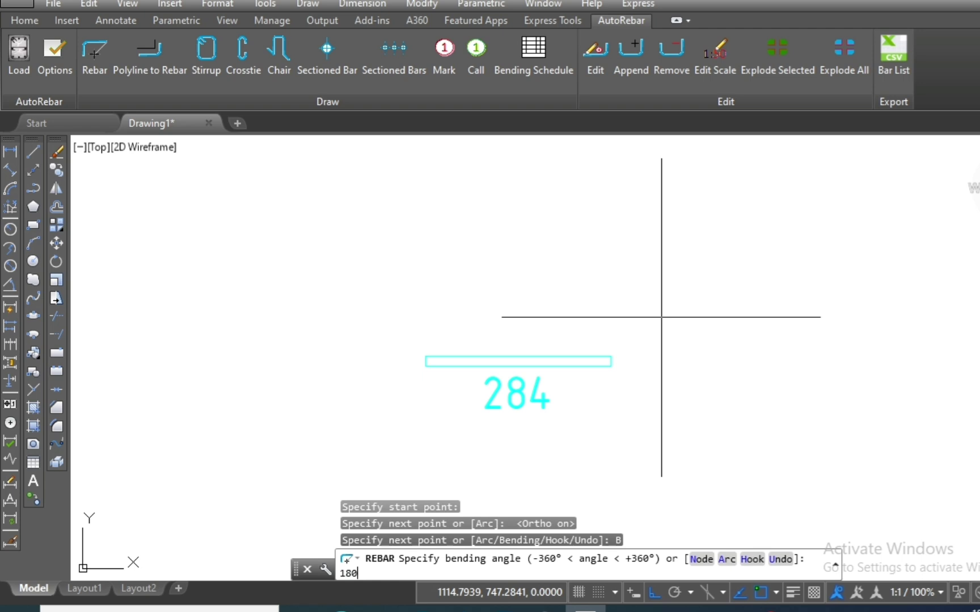
pyautogui.press('Return')
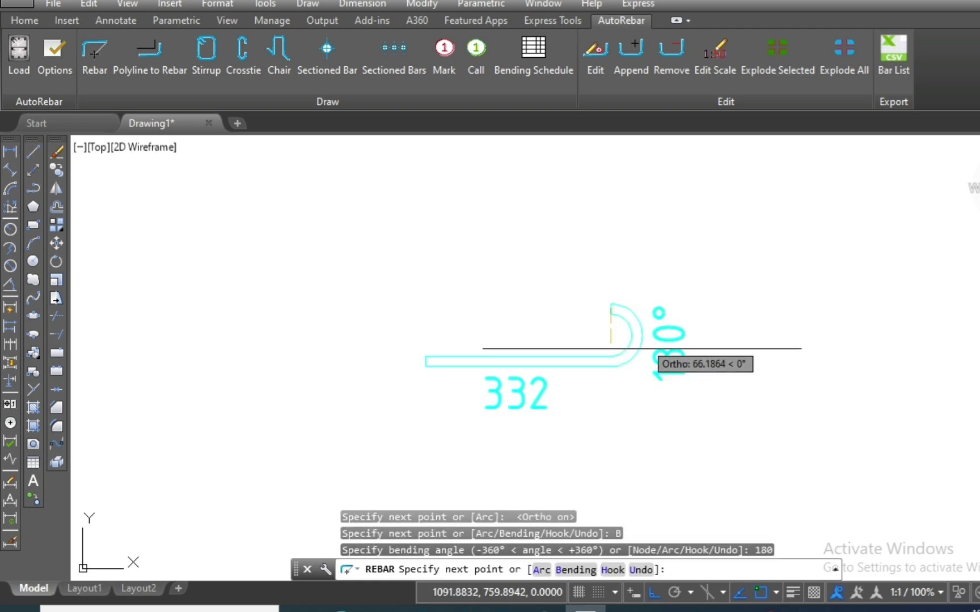
pyautogui.press('Escape')
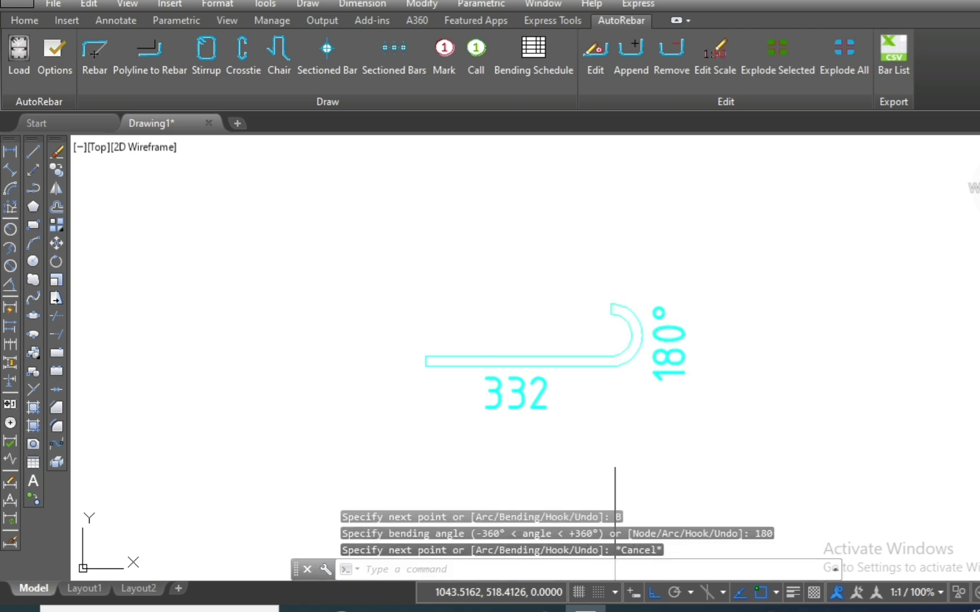
# - Erase the 180°-bent rebar and its labels, then start another Rebar command
pyautogui.scroll(-2, 476, 349)
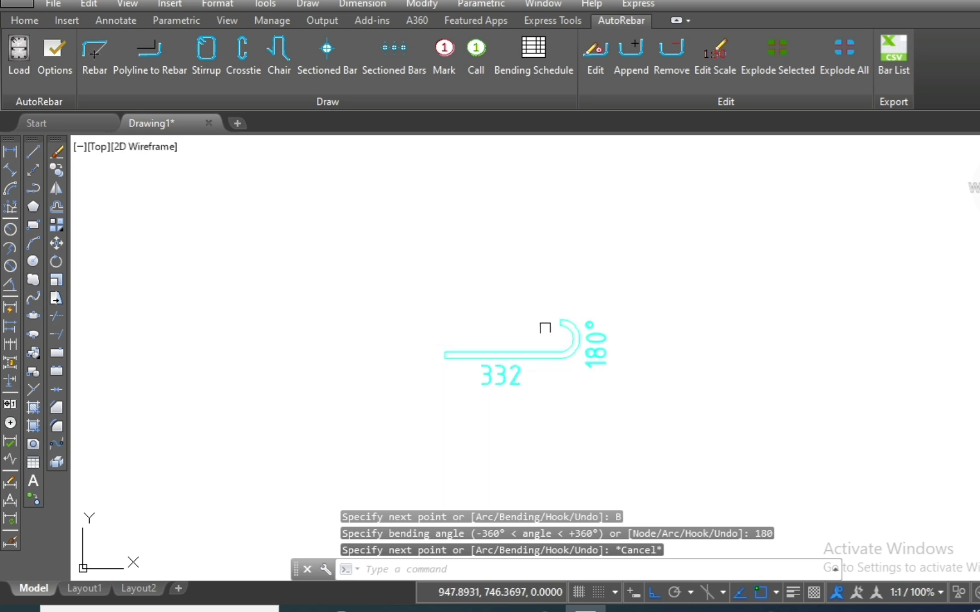
pyautogui.scroll(2, 589, 321)
pyautogui.click(646, 285)
pyautogui.click(295, 446)
pyautogui.write('e')
pyautogui.press('Return')
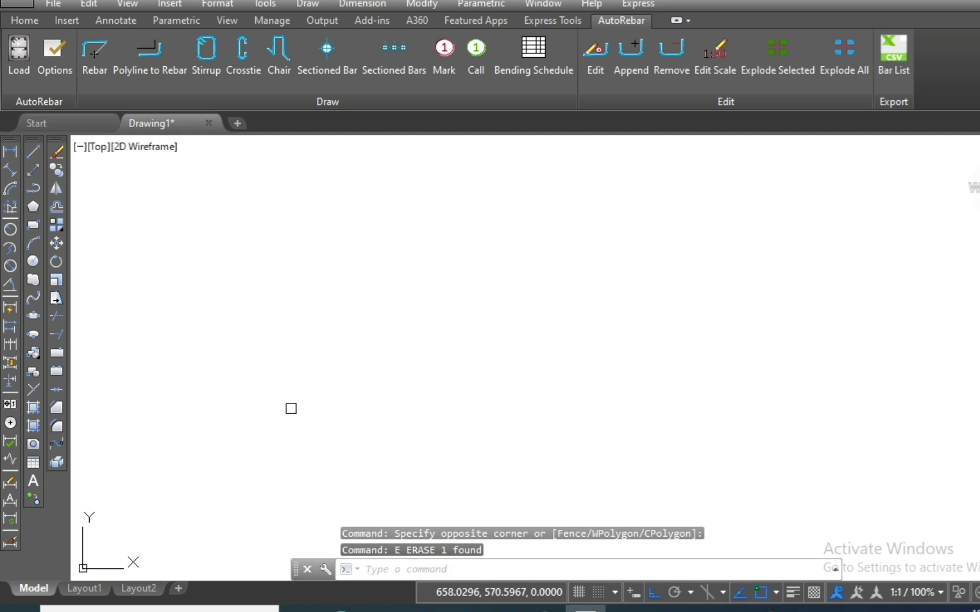
pyautogui.click(96, 47)
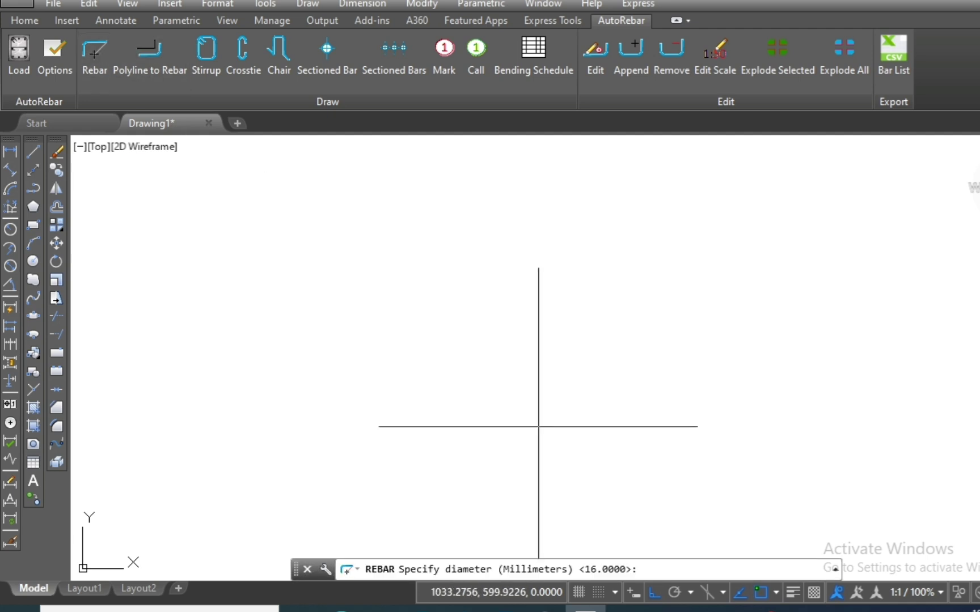
# - Draw a 16 mm rebar with a 354 straight segment and a -180° bend
pyautogui.press('Return')
pyautogui.click(385, 363)
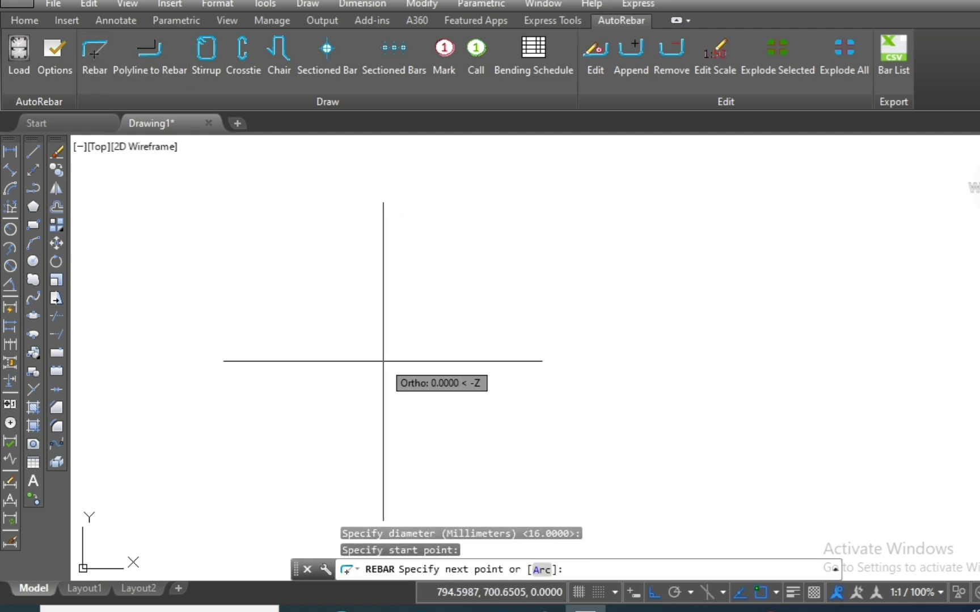
pyautogui.click(612, 361)
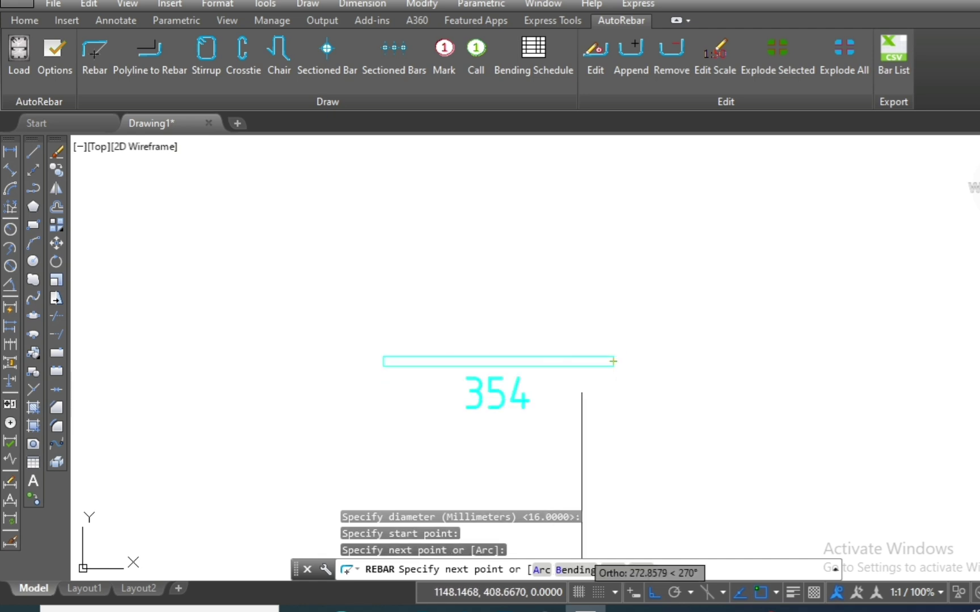
pyautogui.click(575, 570)
pyautogui.write('-1')
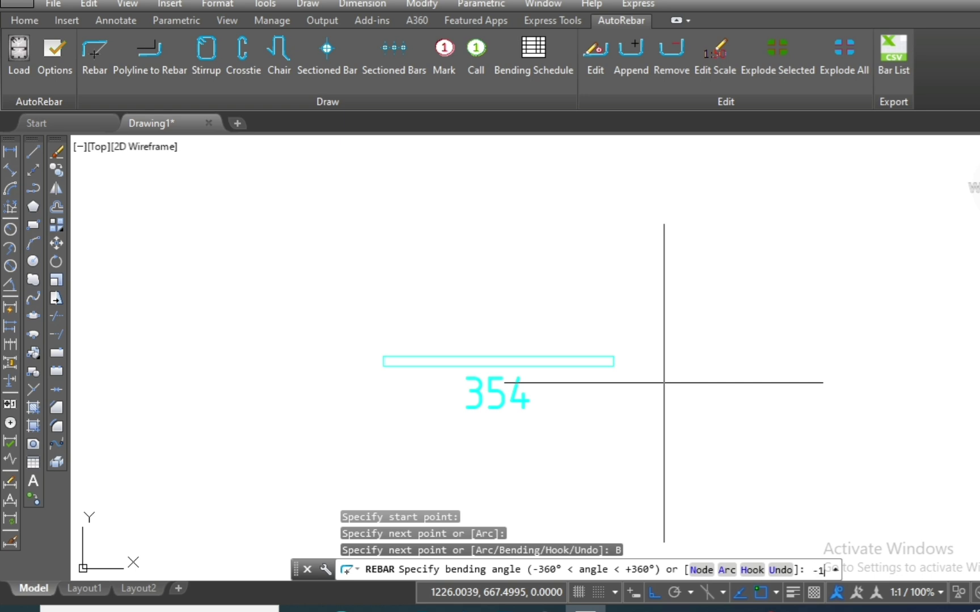
pyautogui.write('80')
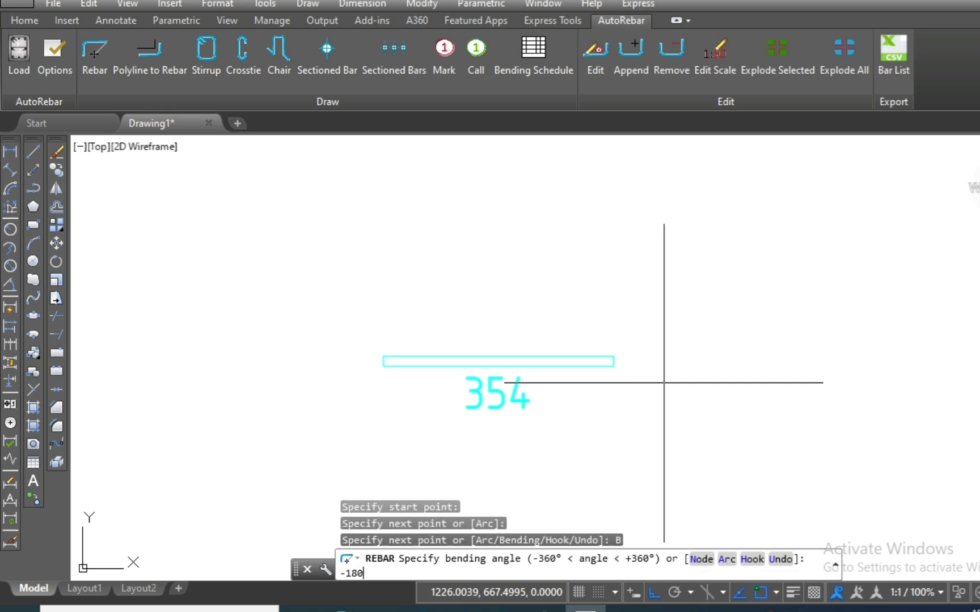
pyautogui.press('Return')
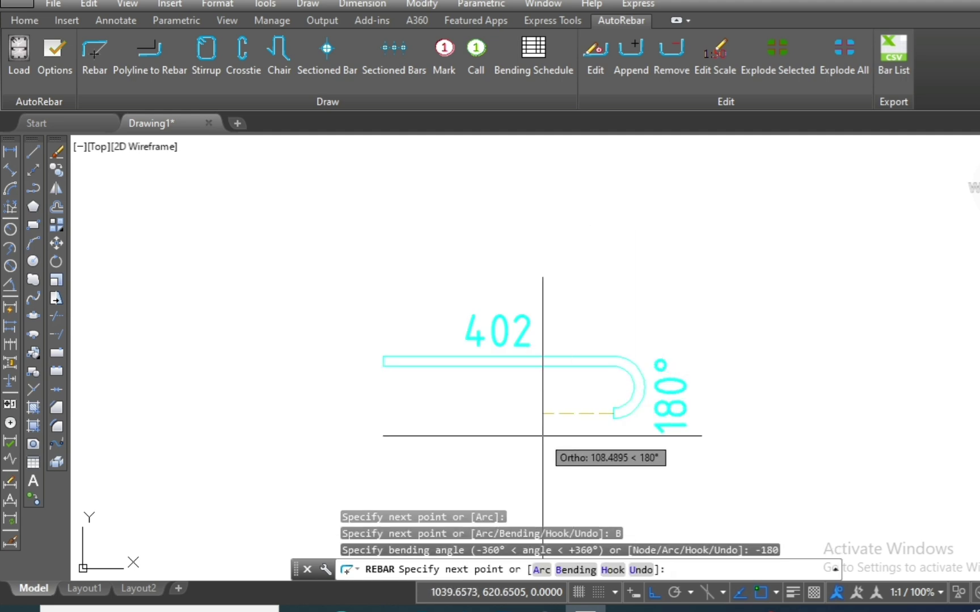
pyautogui.press('Escape')
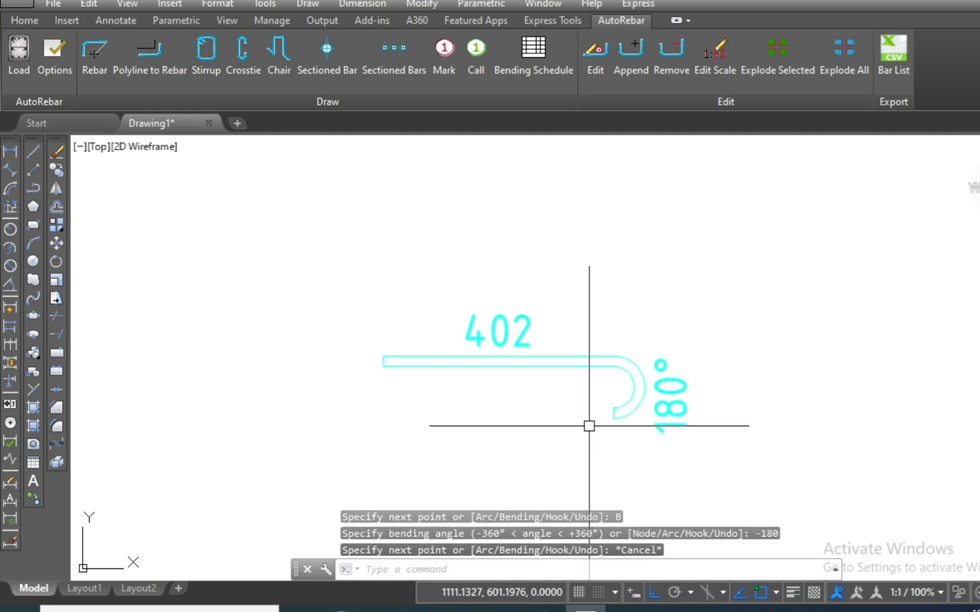
# - Window-select the -180° hooked bar and erase it
pyautogui.click(747, 280)
pyautogui.click(328, 469)
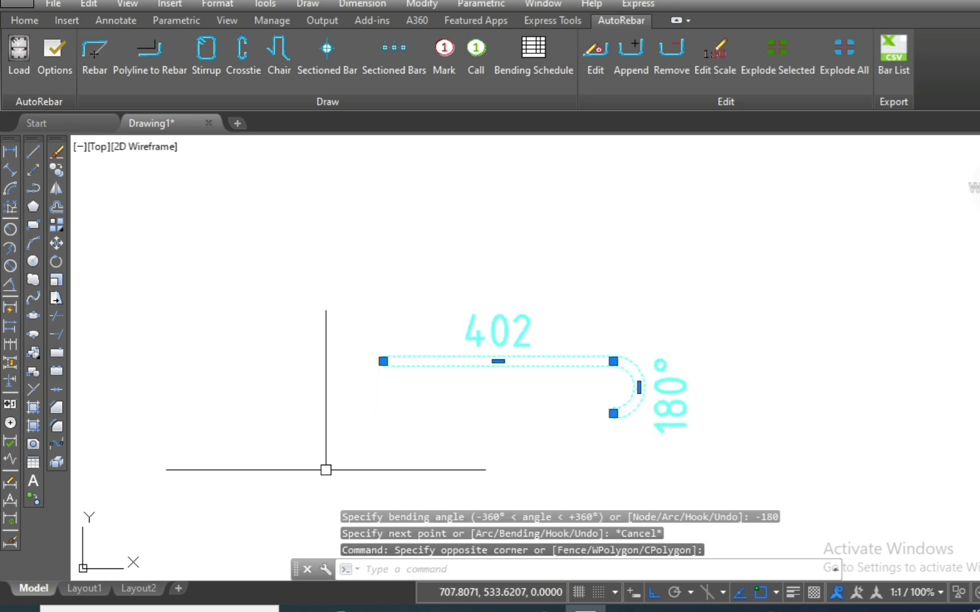
pyautogui.write('e')
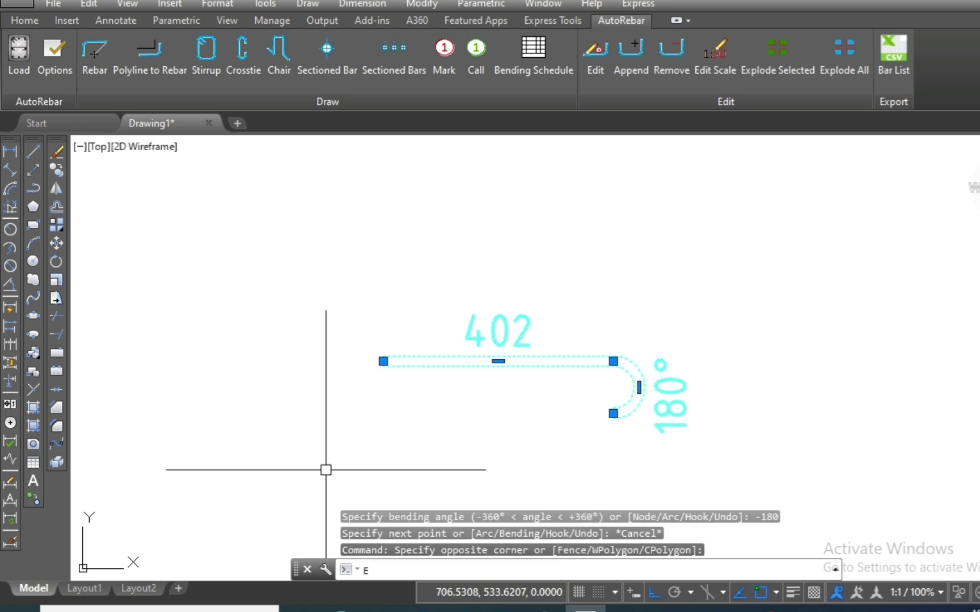
pyautogui.press('Return')
# - Draw a 16 mm, 329-long rebar with a hook on the right side
pyautogui.click(91, 50)
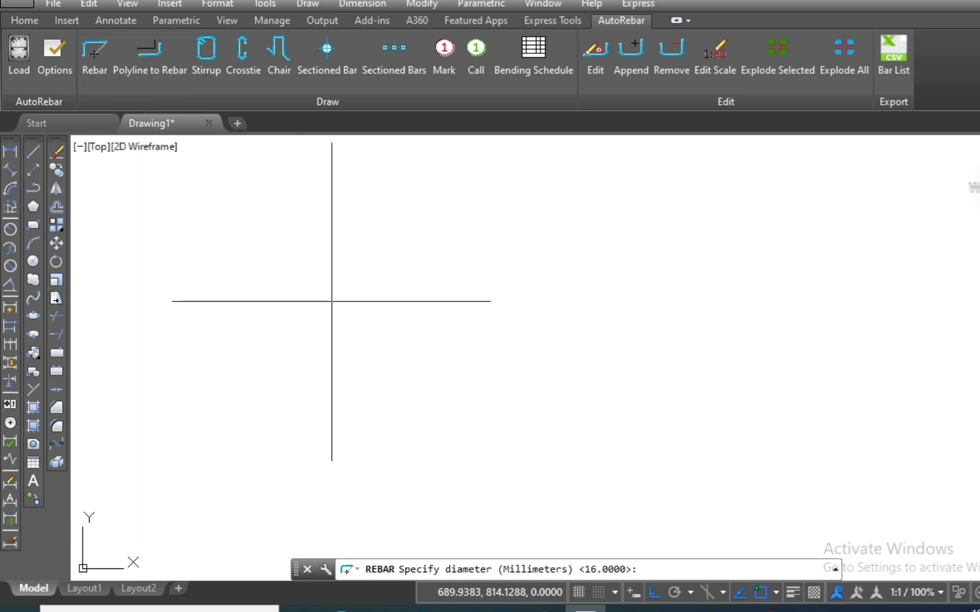
pyautogui.press('Return')
pyautogui.click(389, 329)
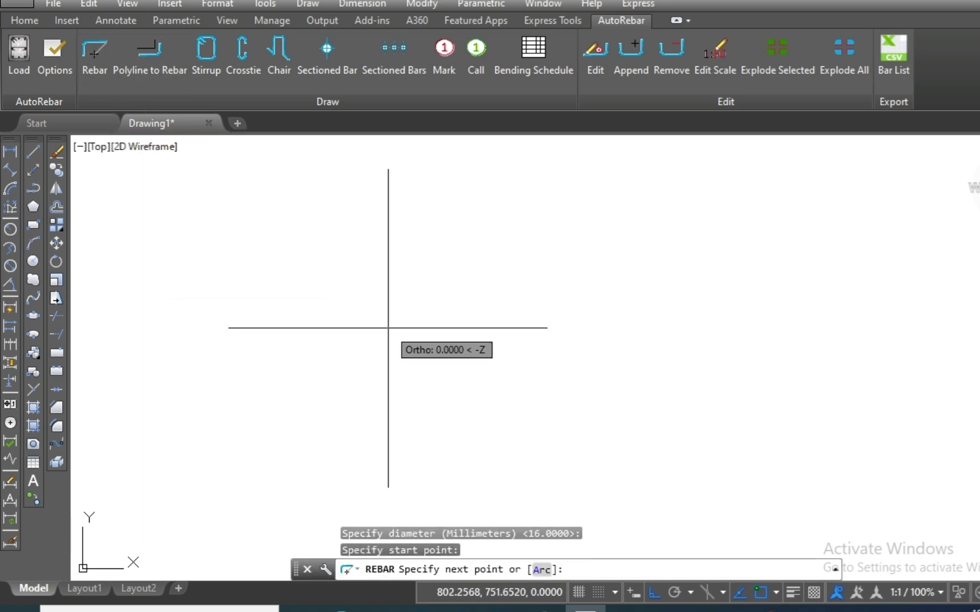
pyautogui.click(602, 328)
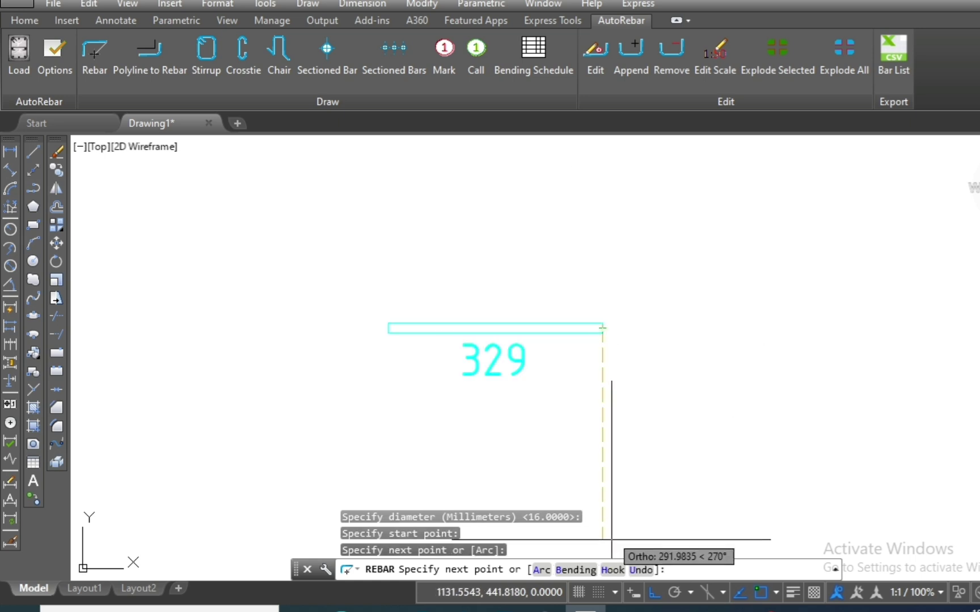
pyautogui.click(612, 570)
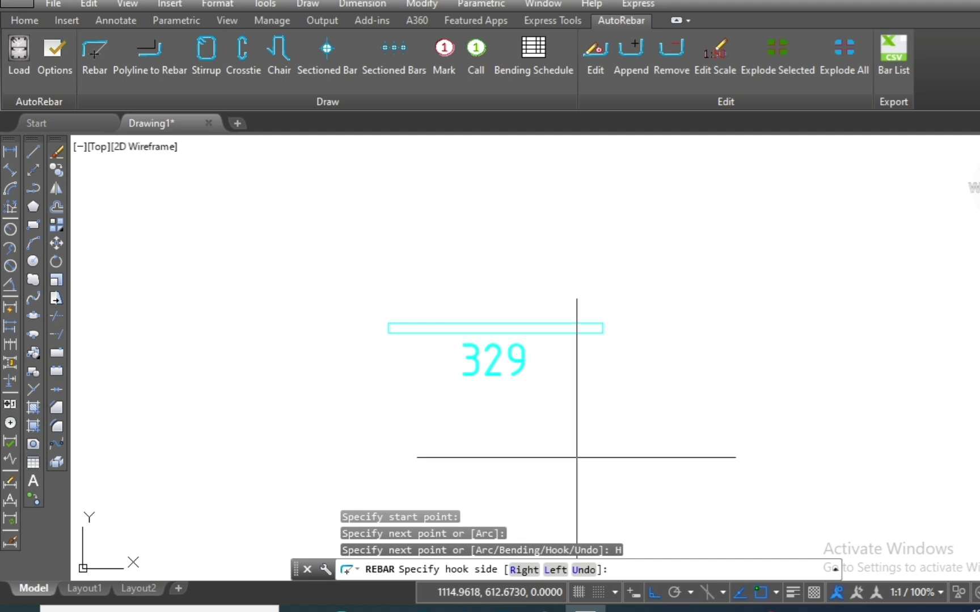
pyautogui.click(524, 570)
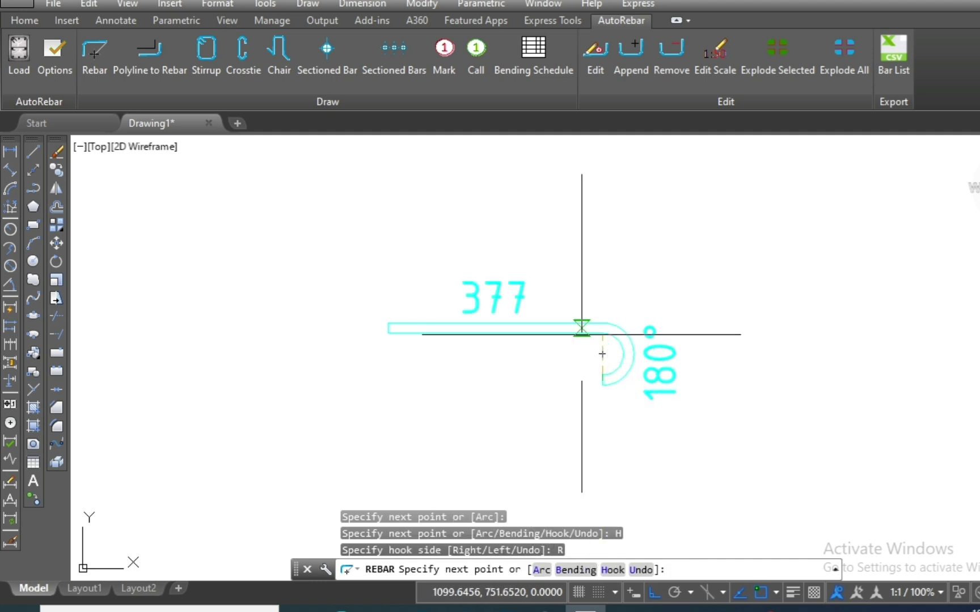
pyautogui.press('Escape')
# - Erase the right-hooked rebar and start another Rebar command
pyautogui.scroll(-2, 625, 372)
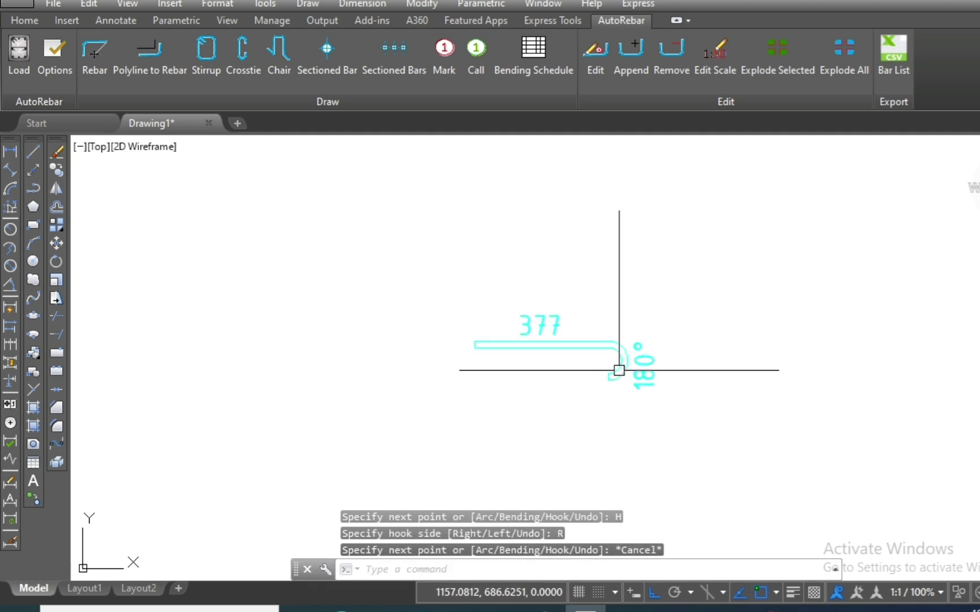
pyautogui.click(682, 295)
pyautogui.click(423, 422)
pyautogui.write('e')
pyautogui.press('Return')
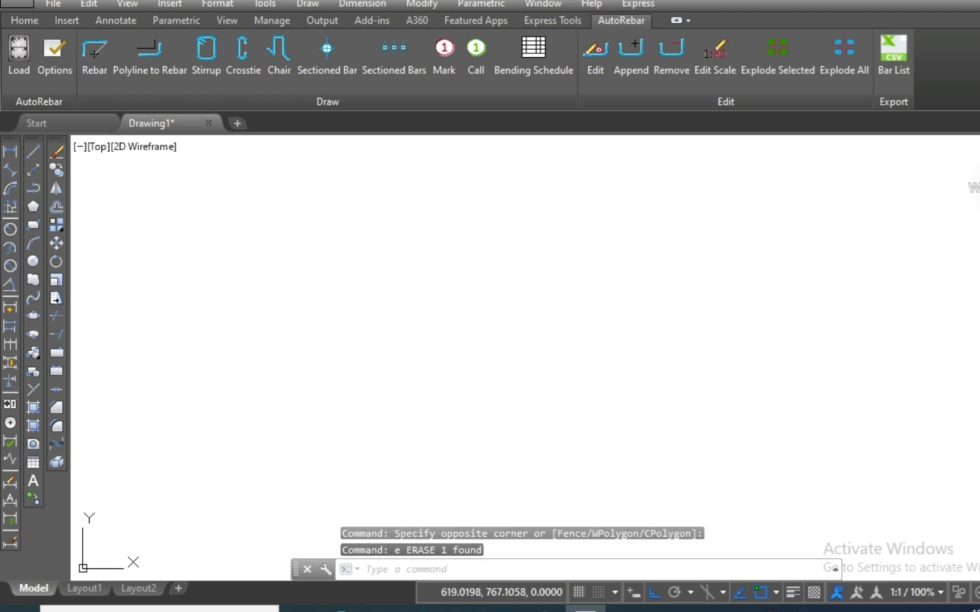
pyautogui.click(90, 59)
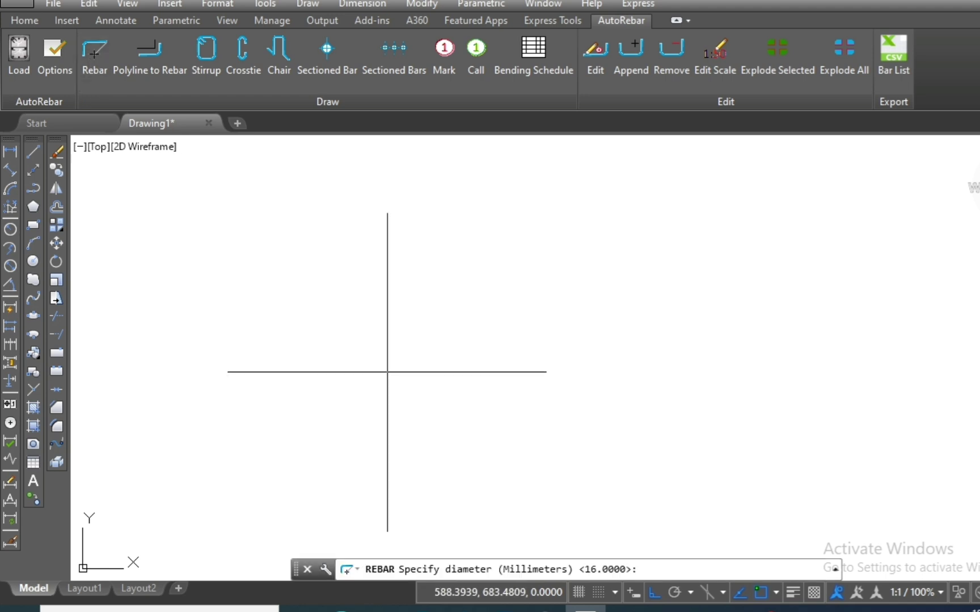
# - Draw a 16 mm, 480-long rebar with a left-side hook via H and L options
pyautogui.press('Return')
pyautogui.click(379, 329)
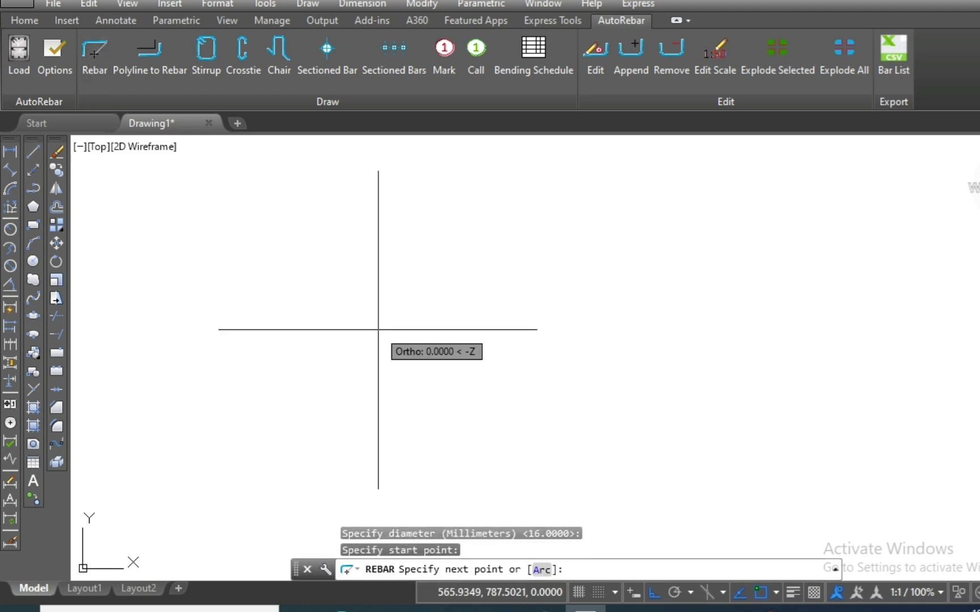
pyautogui.click(573, 328)
pyautogui.write('H')
pyautogui.press('Return')
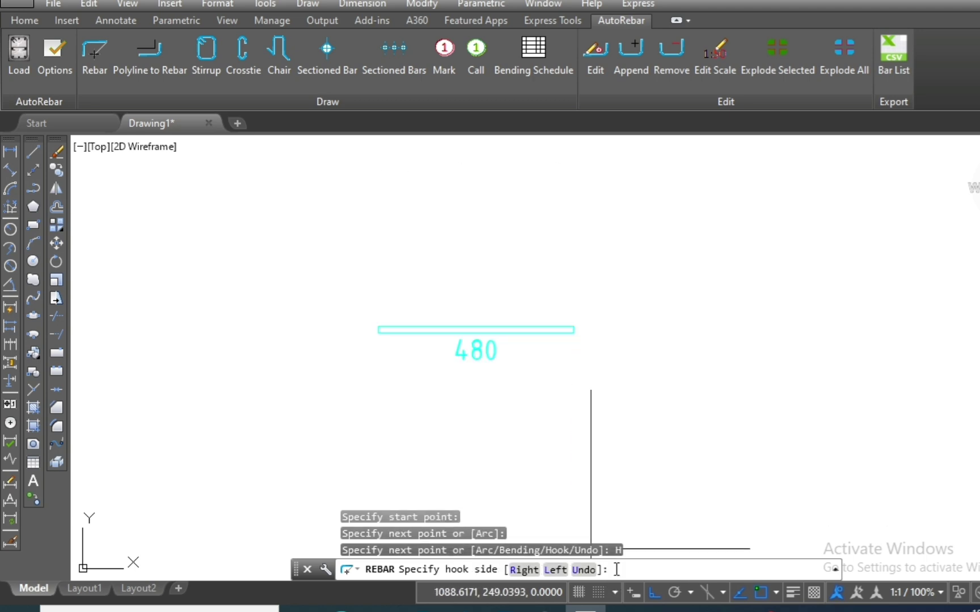
pyautogui.write('l')
pyautogui.press('Return')
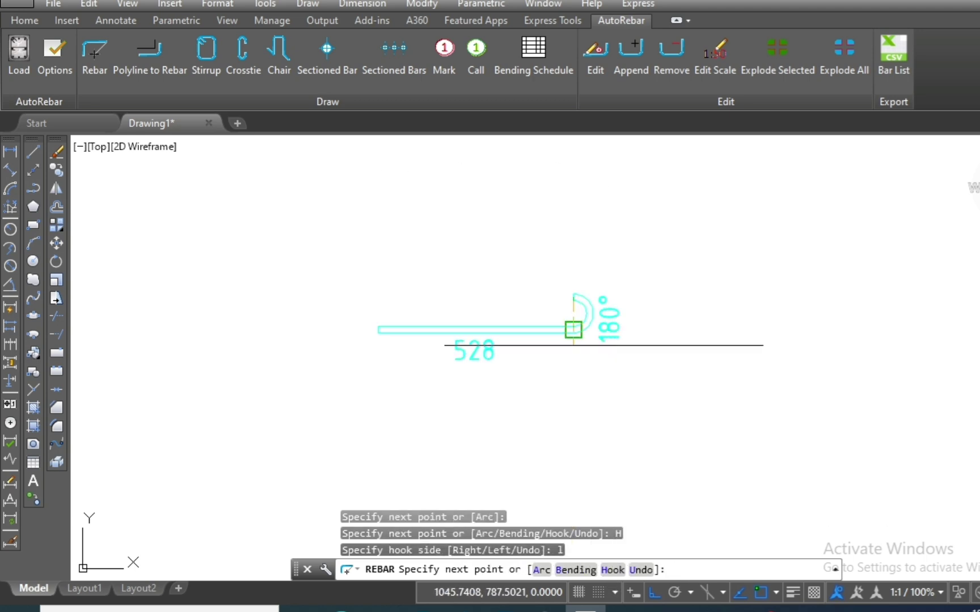
pyautogui.press('Escape')
# - Crossing-select the left-hooked rebar and erase it
pyautogui.scroll(5, 623, 309)
pyautogui.scroll(-3, 623, 309)
pyautogui.click(650, 277)
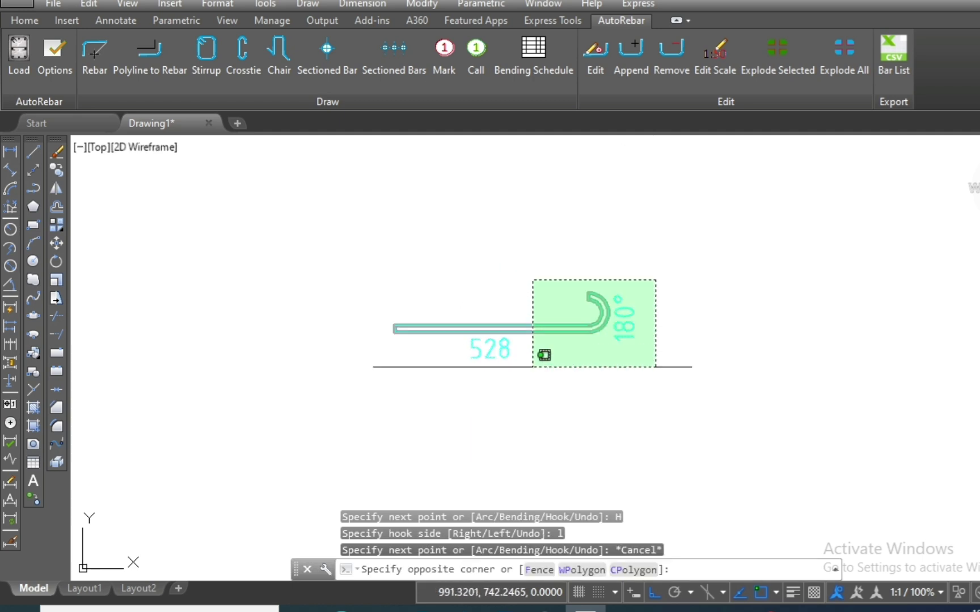
pyautogui.click(510, 397)
pyautogui.write('E')
pyautogui.press('Return')
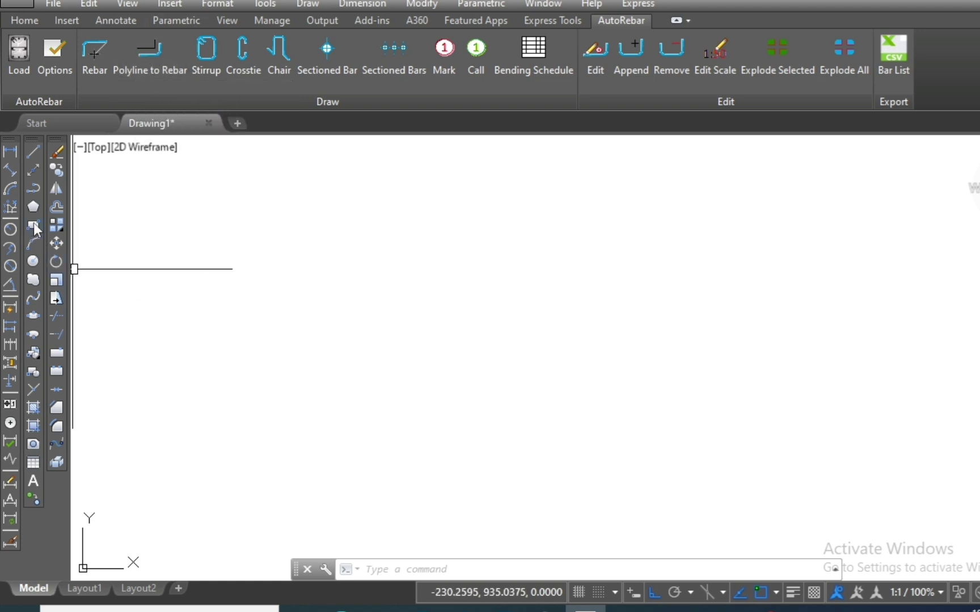
# - Draw a U-shaped polyline with two vertical legs and a horizontal base
pyautogui.click(33, 188)
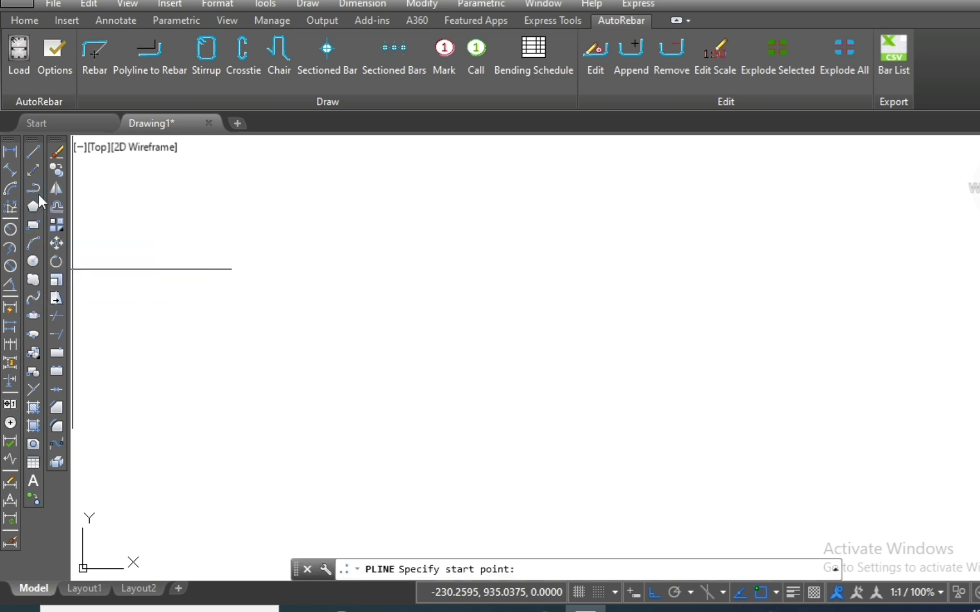
pyautogui.click(311, 276)
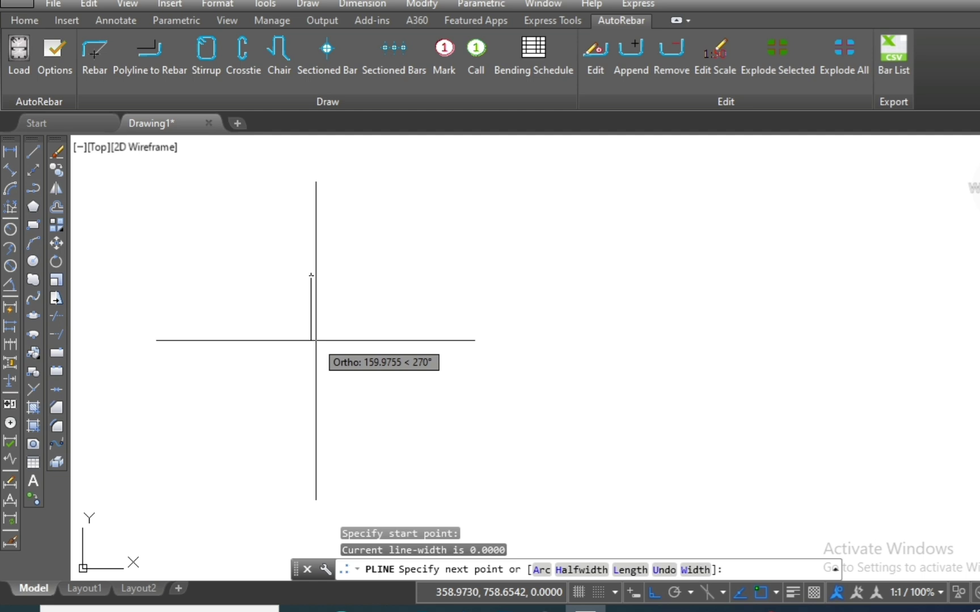
pyautogui.click(311, 340)
pyautogui.click(463, 340)
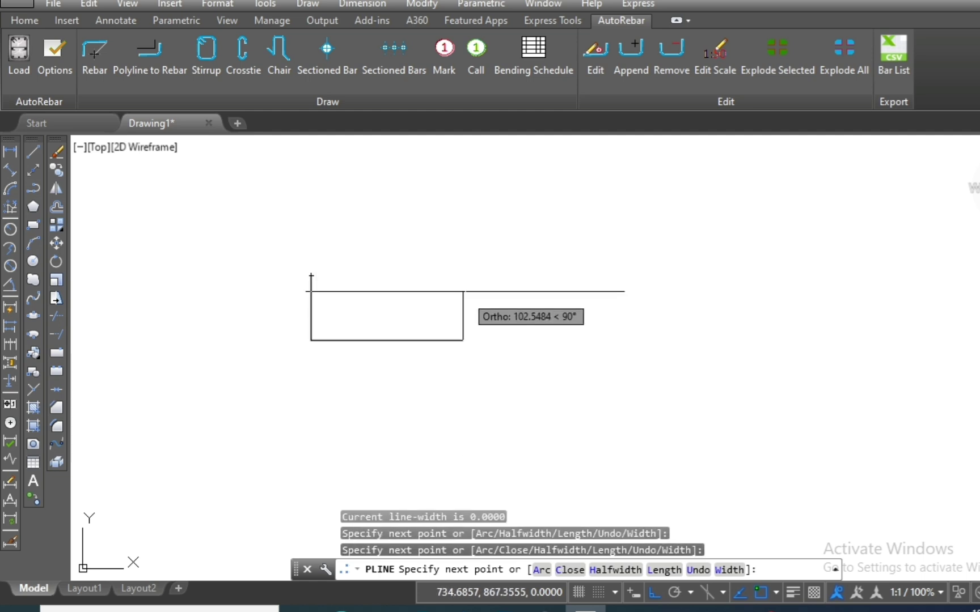
pyautogui.click(385, 277)
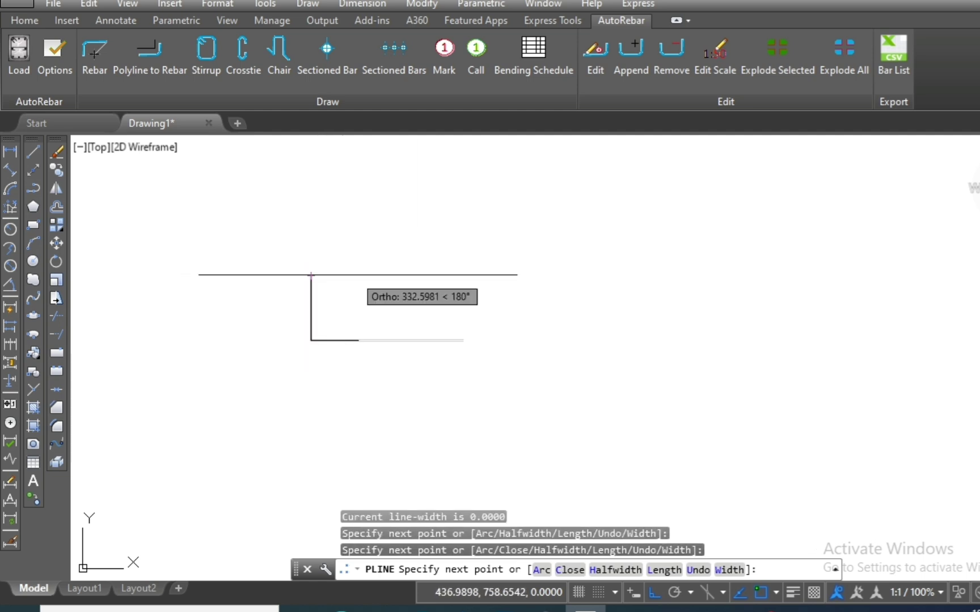
pyautogui.click(463, 275)
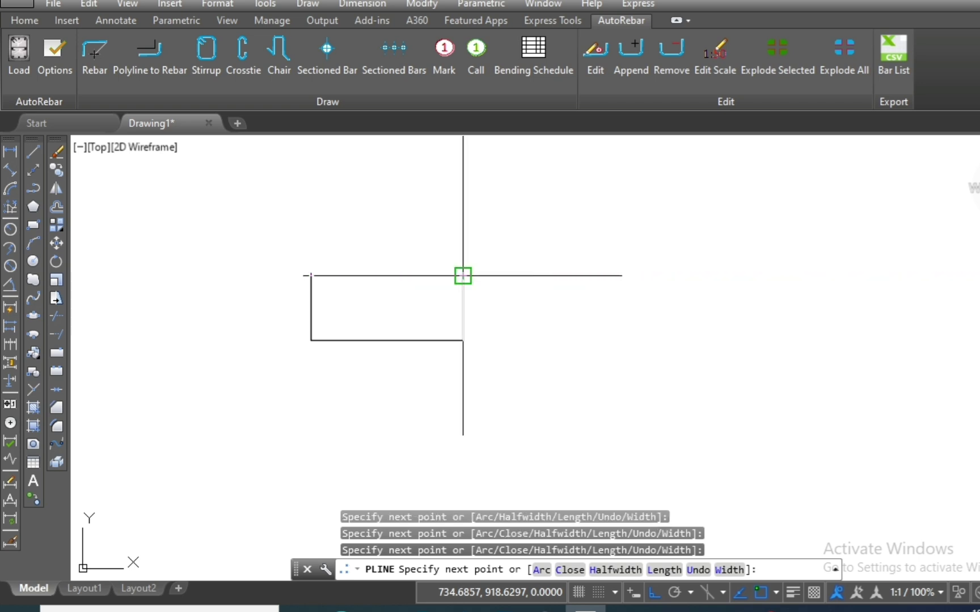
pyautogui.press('Escape')
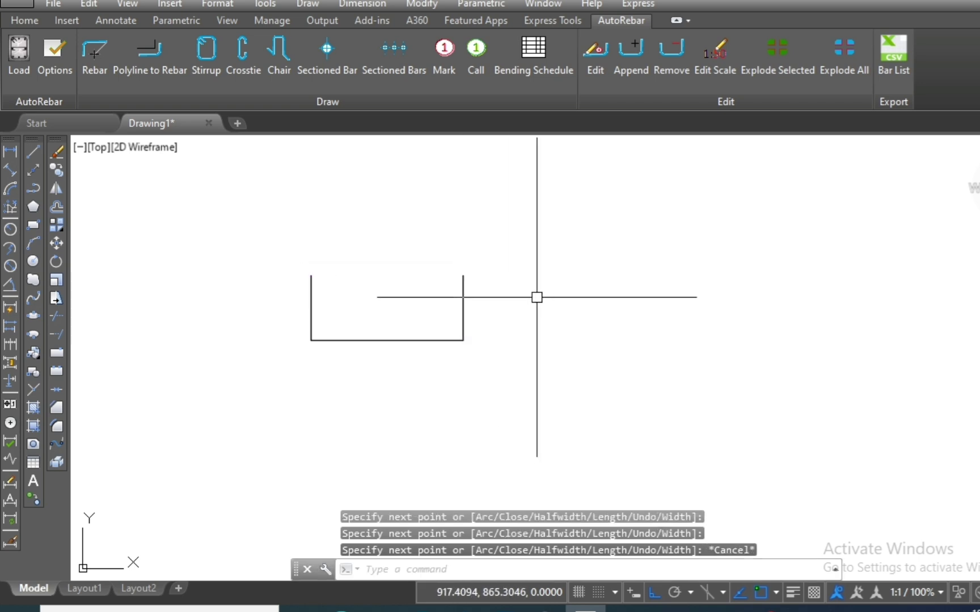
# - Draw an L-shaped polyline with a vertical leg and a short horizontal foot
pyautogui.press('Return')
pyautogui.click(533, 256)
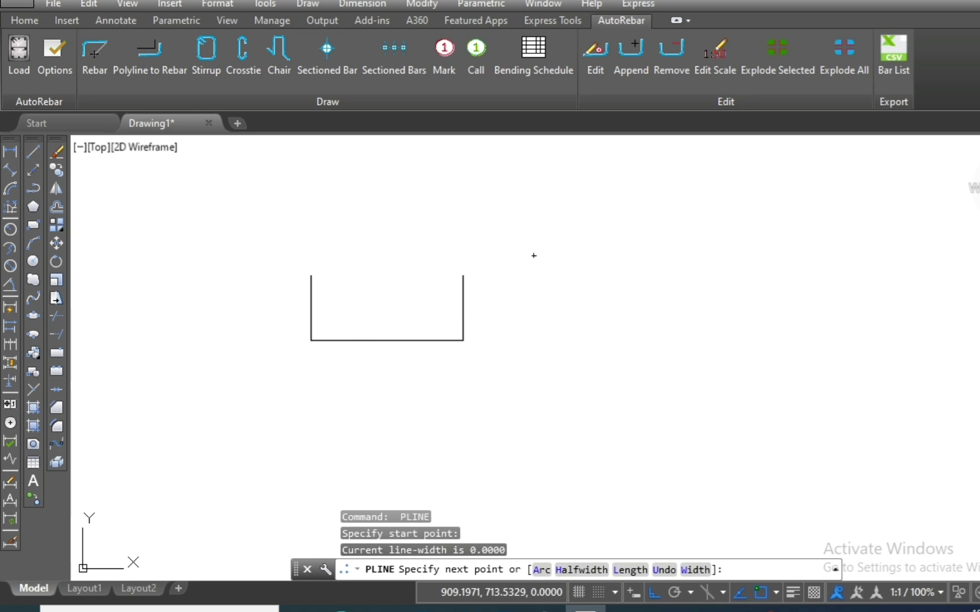
pyautogui.click(533, 361)
pyautogui.click(577, 360)
pyautogui.scroll(-2, 451, 388)
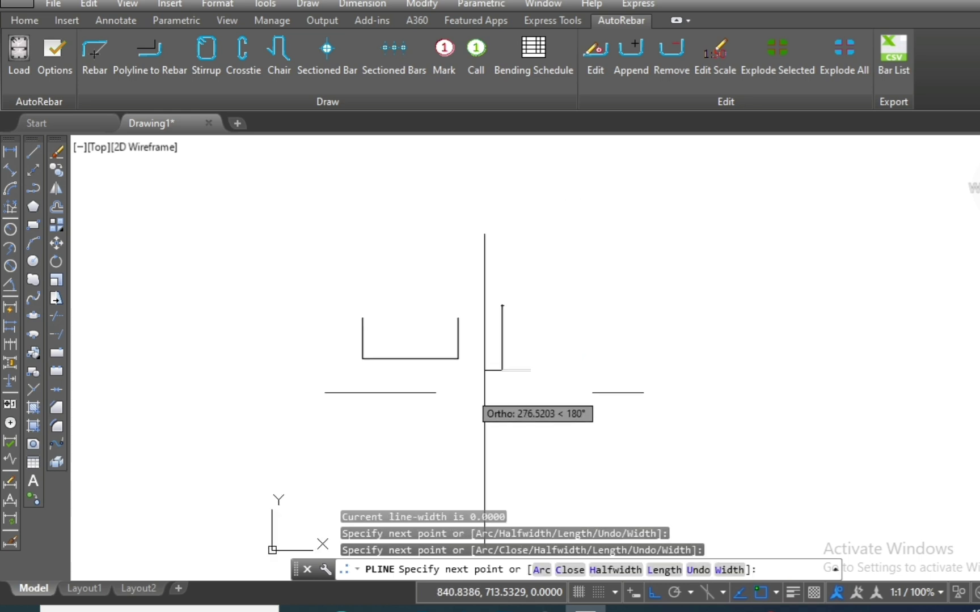
pyautogui.press('Return')
pyautogui.scroll(2, 564, 363)
# - Draw a third polyline: a vertical segment bending into a downward diagonal, with Ortho off
pyautogui.press('Return')
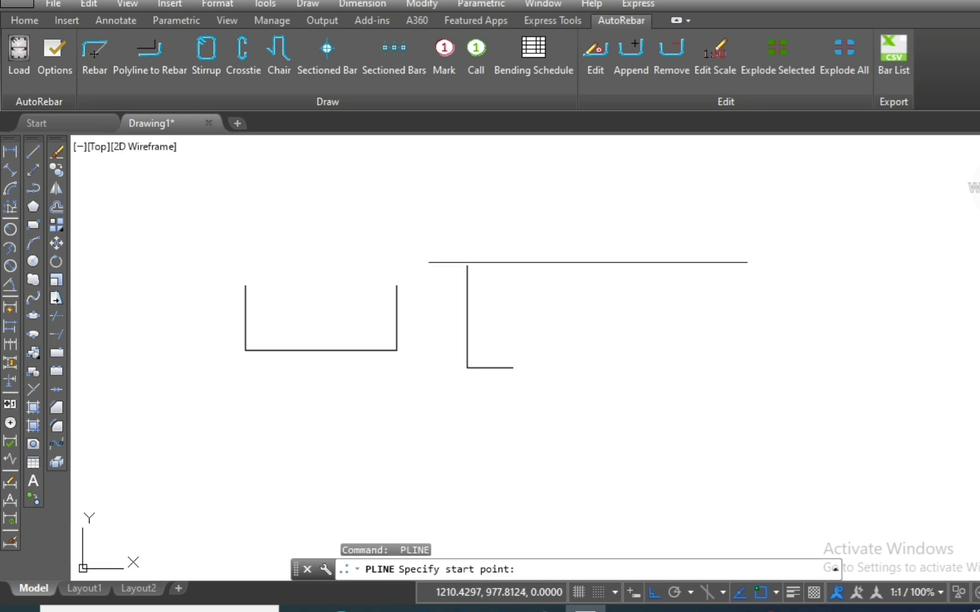
pyautogui.click(589, 262)
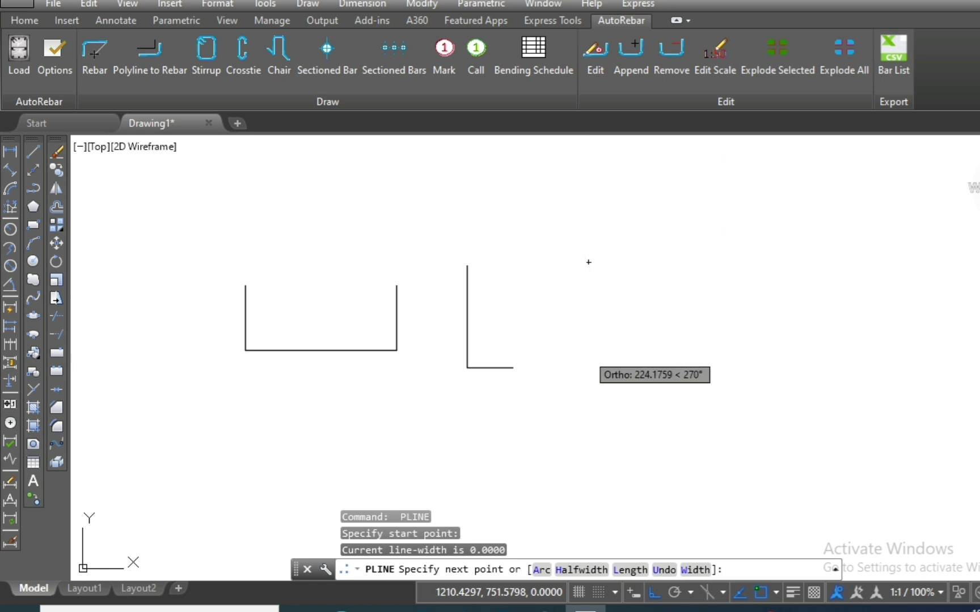
pyautogui.click(588, 353)
pyautogui.press('F8')
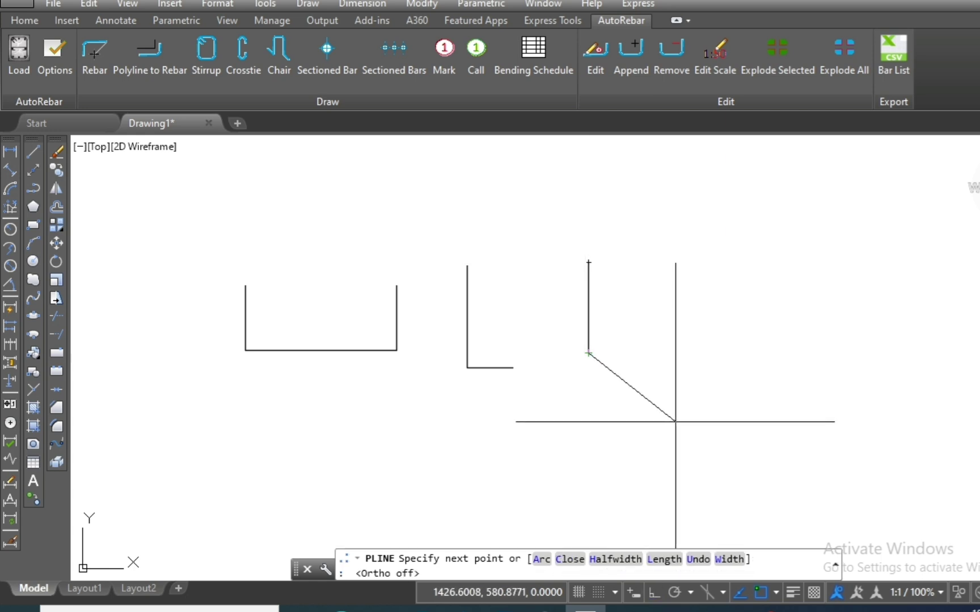
pyautogui.click(676, 421)
pyautogui.press('Escape')
pyautogui.press('Escape')
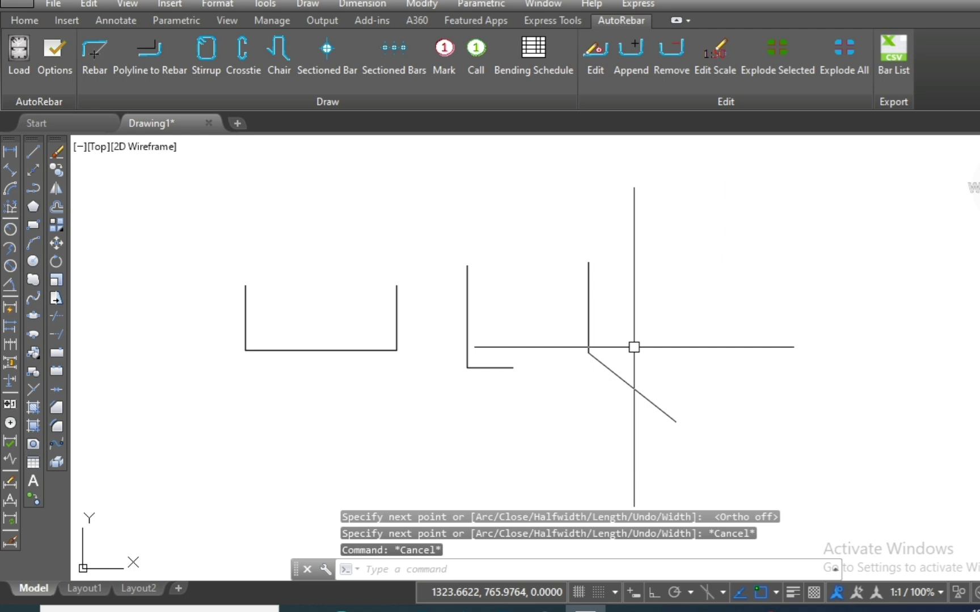
pyautogui.scroll(-2, 634, 347)
pyautogui.scroll(2, 539, 371)
pyautogui.scroll(-2, 660, 397)
pyautogui.scroll(2, 630, 352)
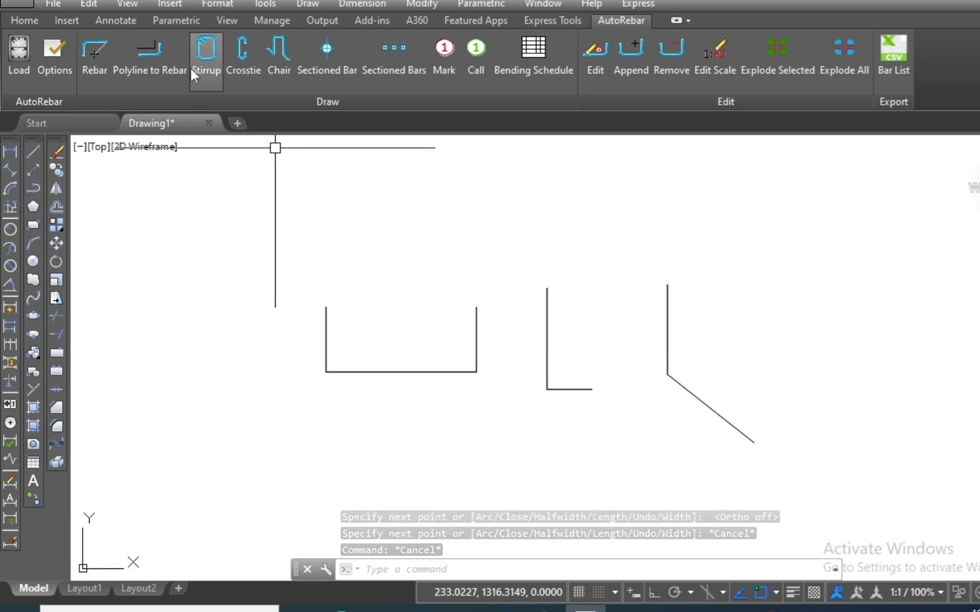
# - Convert the U-shaped polyline into a 16 mm rebar labelled 168/392/168
pyautogui.click(158, 53)
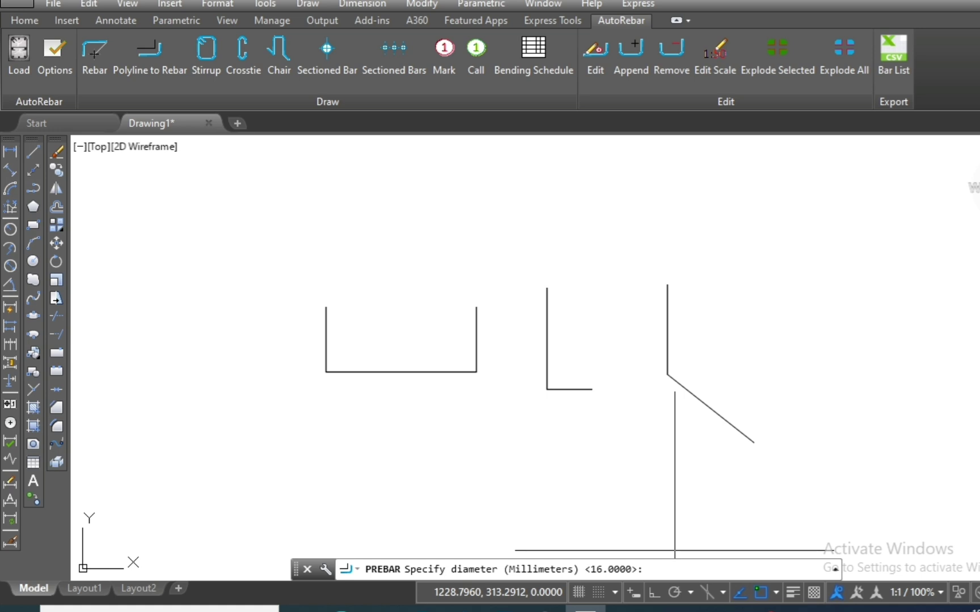
pyautogui.press('Return')
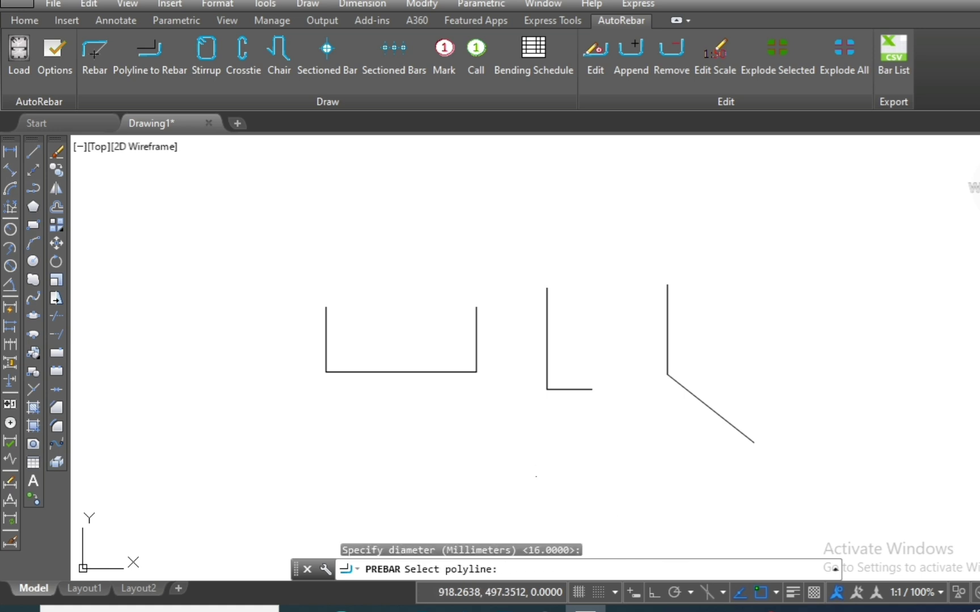
pyautogui.click(384, 372)
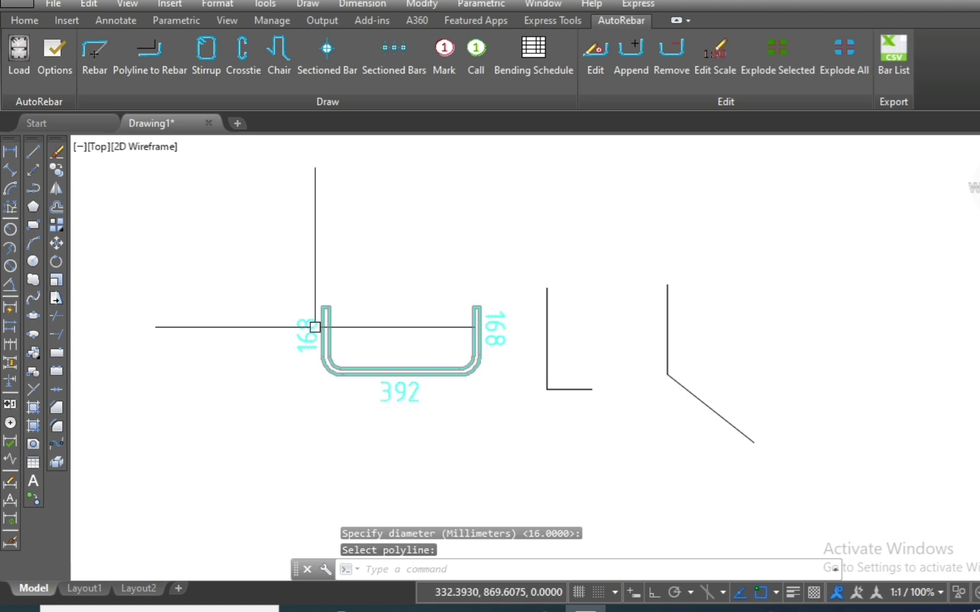
pyautogui.scroll(4, 317, 323)
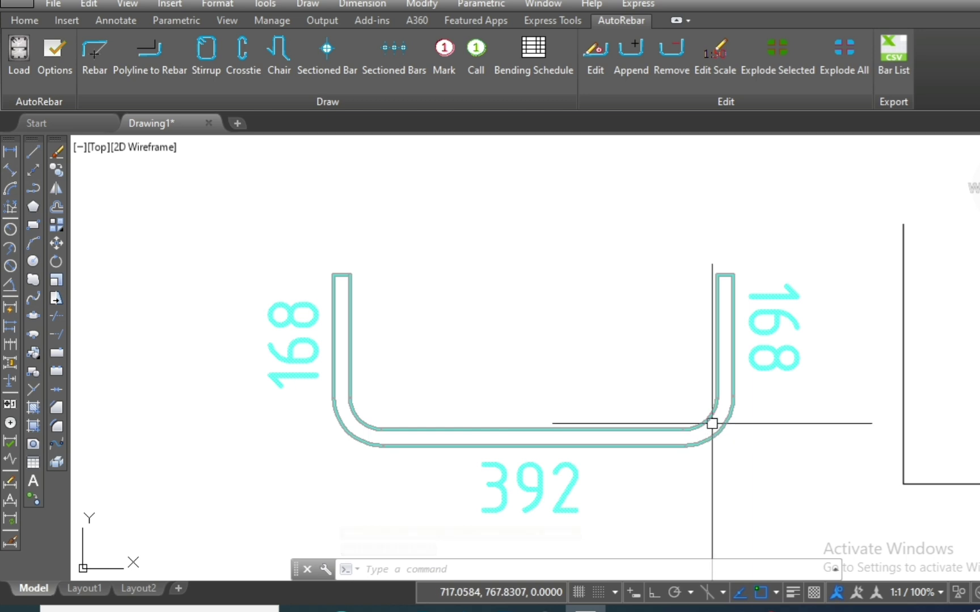
pyautogui.scroll(-2, 489, 352)
pyautogui.scroll(-2, 489, 351)
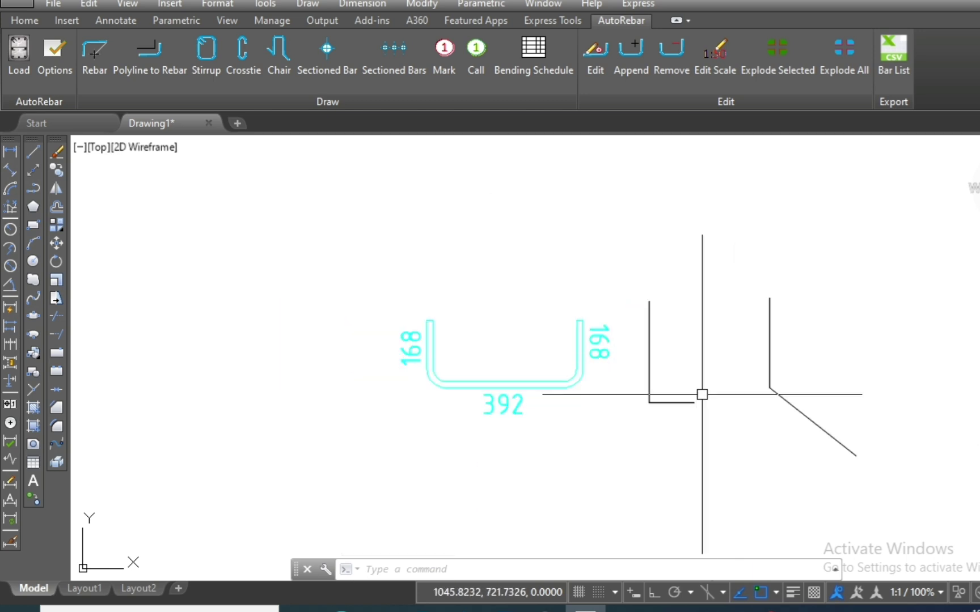
# - Convert the L-shaped and angled polylines into 16 mm rebars (262/121 and 228/279 at 52°)
pyautogui.press('Return')
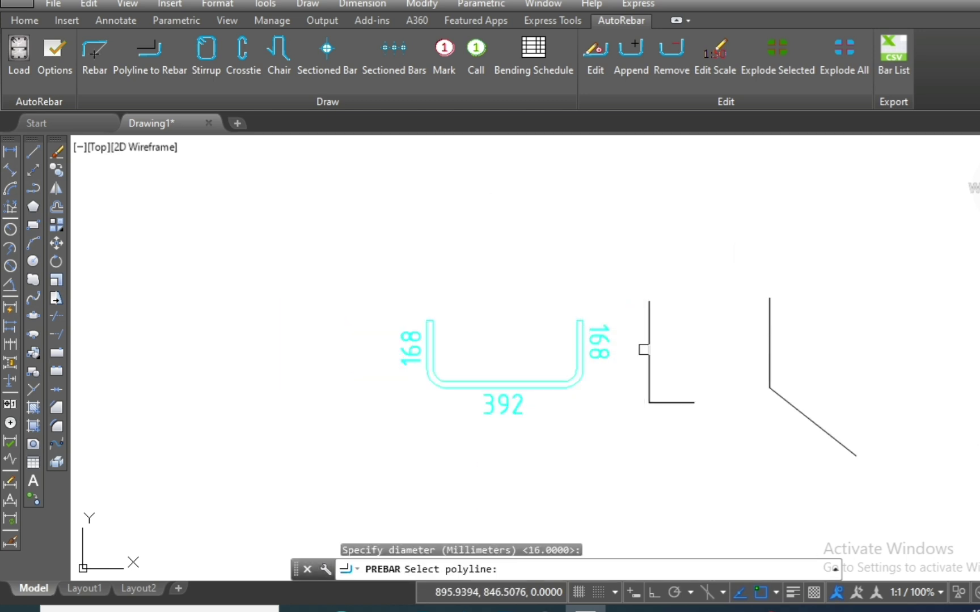
pyautogui.click(651, 338)
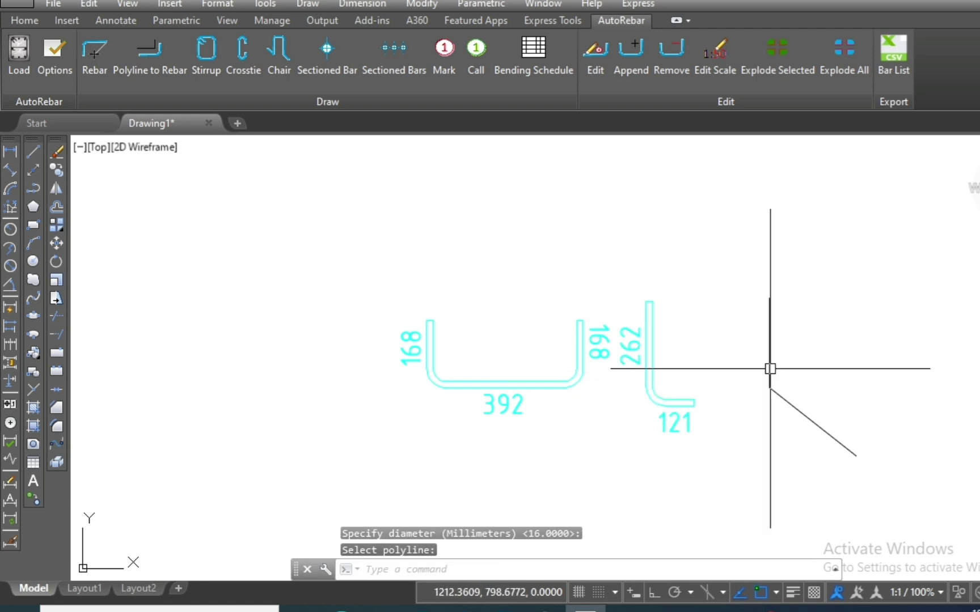
pyautogui.press('Return')
pyautogui.click(770, 334)
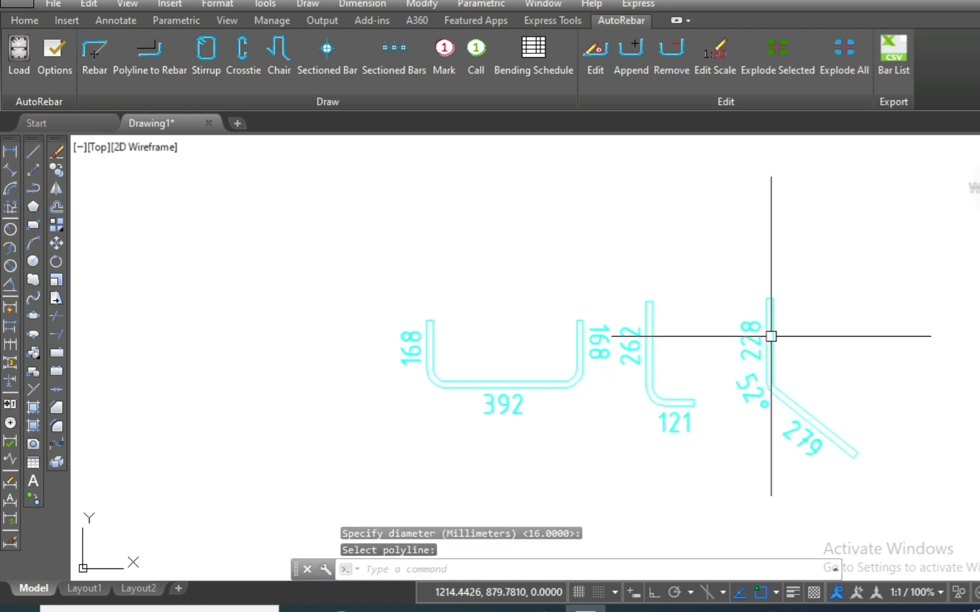
pyautogui.scroll(-2, 499, 370)
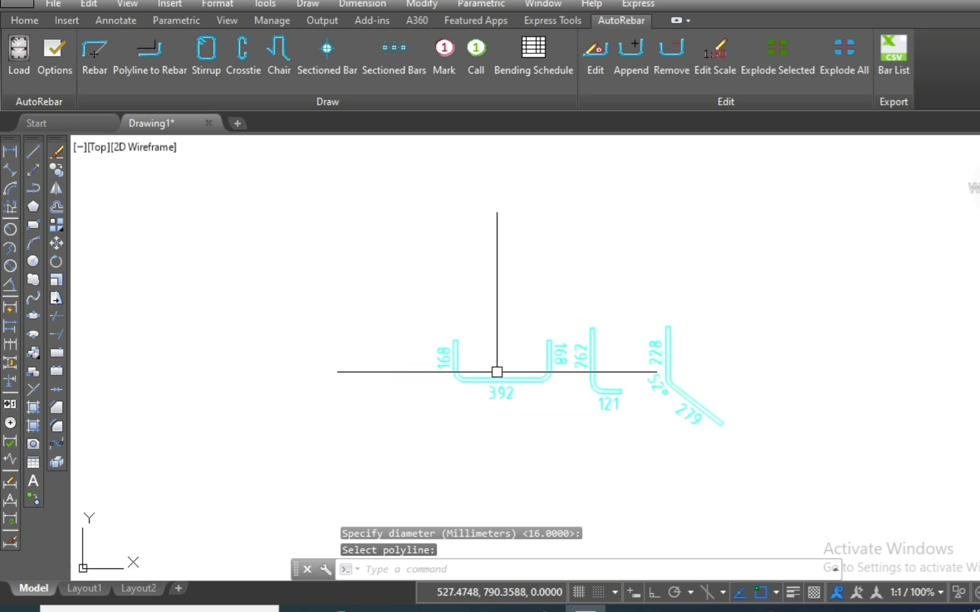
pyautogui.scroll(2, 620, 395)
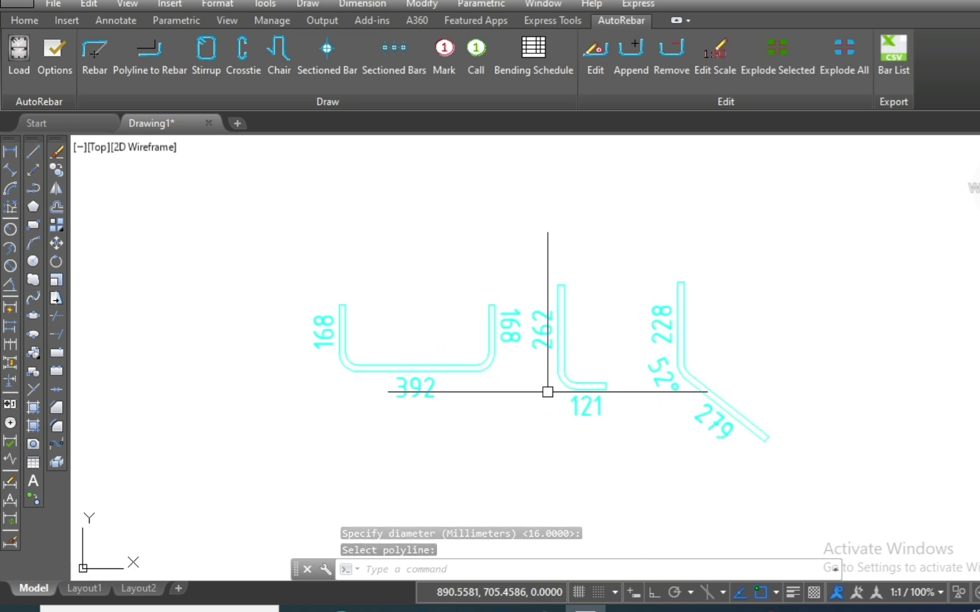
pyautogui.scroll(2, 675, 386)
pyautogui.scroll(1, 683, 341)
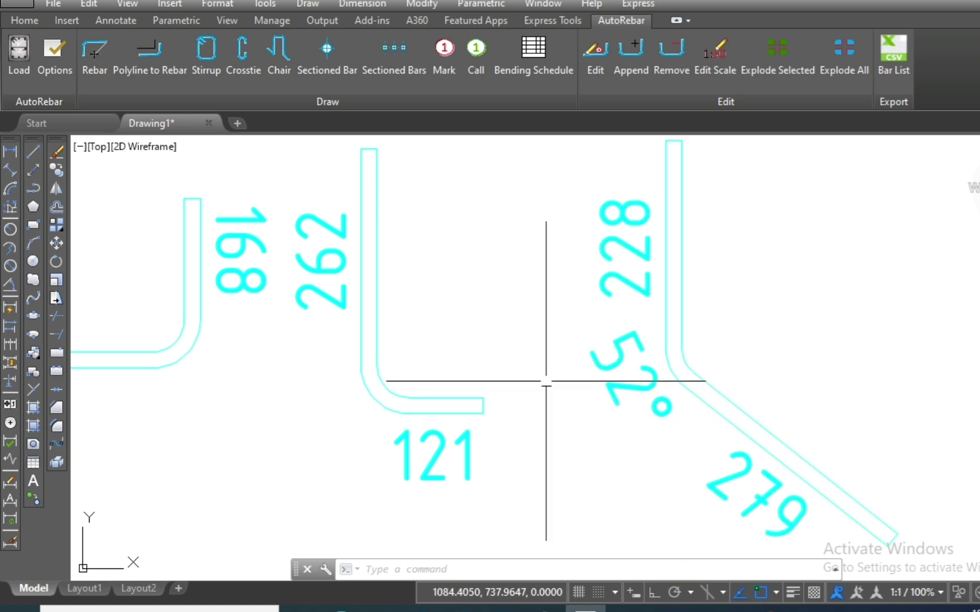
pyautogui.scroll(-2, 546, 386)
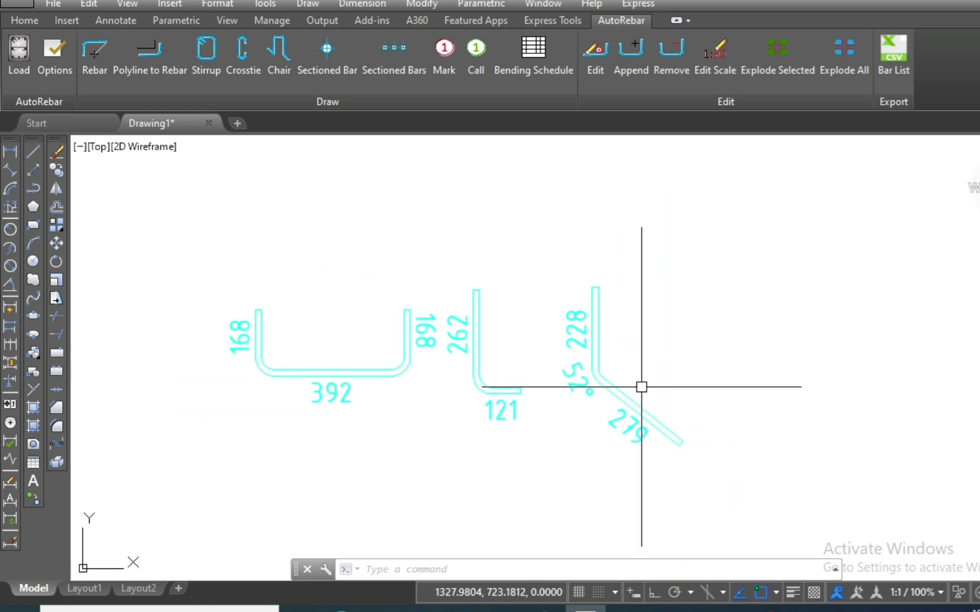
# - Crossing-select the three rebars and erase them with E
pyautogui.scroll(-2, 624, 328)
pyautogui.click(684, 278)
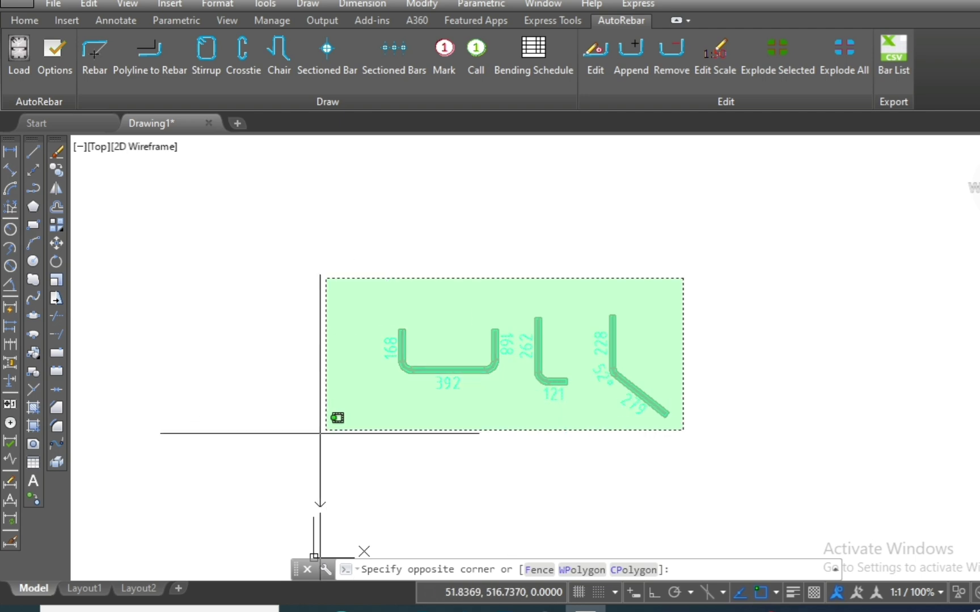
pyautogui.click(311, 443)
pyautogui.write('e')
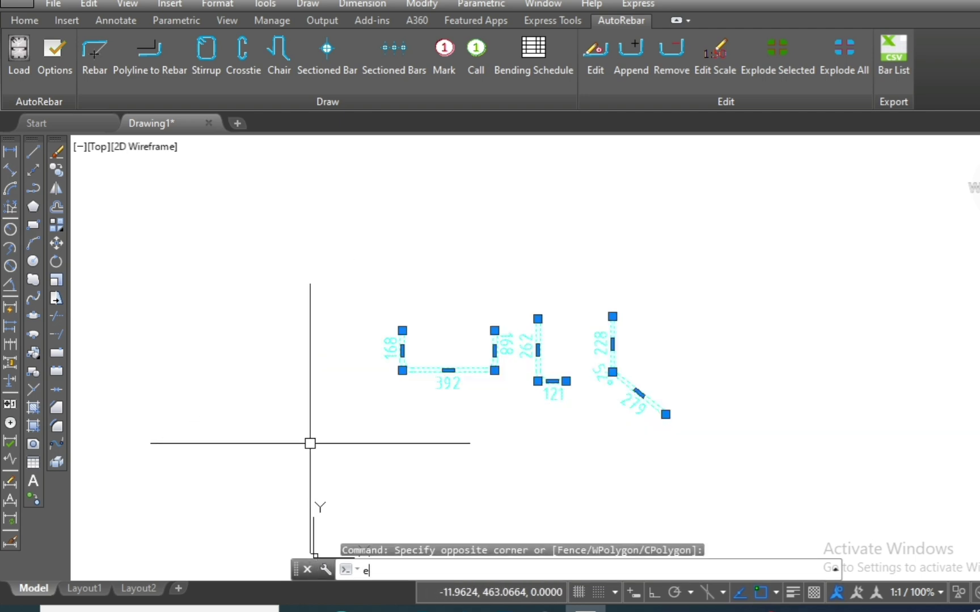
pyautogui.press('Return')
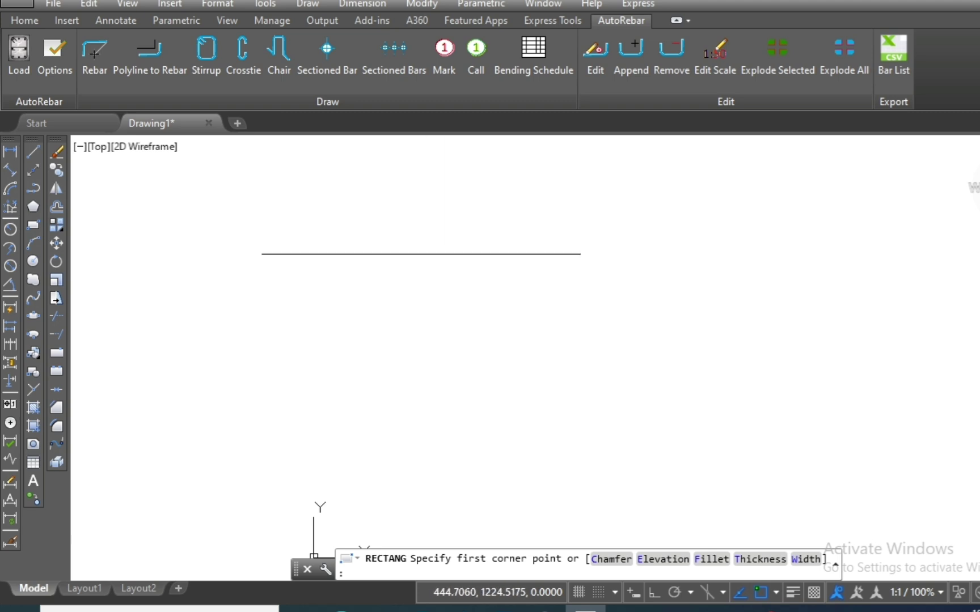
# - Draw a 400 by 400 square rectangle using the Dimensions option
pyautogui.click(414, 208)
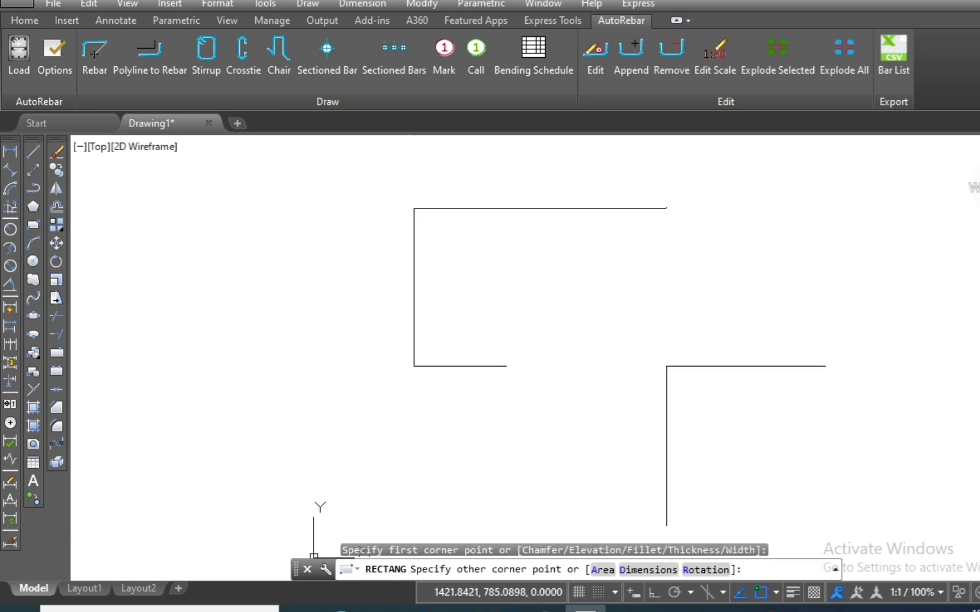
pyautogui.rightClick(669, 372)
pyautogui.click(717, 465)
pyautogui.write('400')
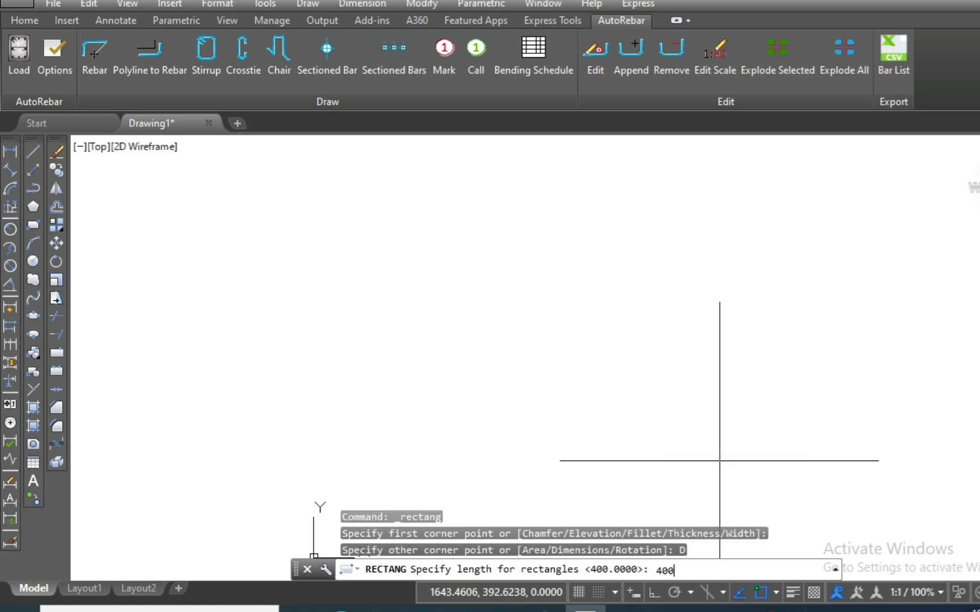
pyautogui.press('Return')
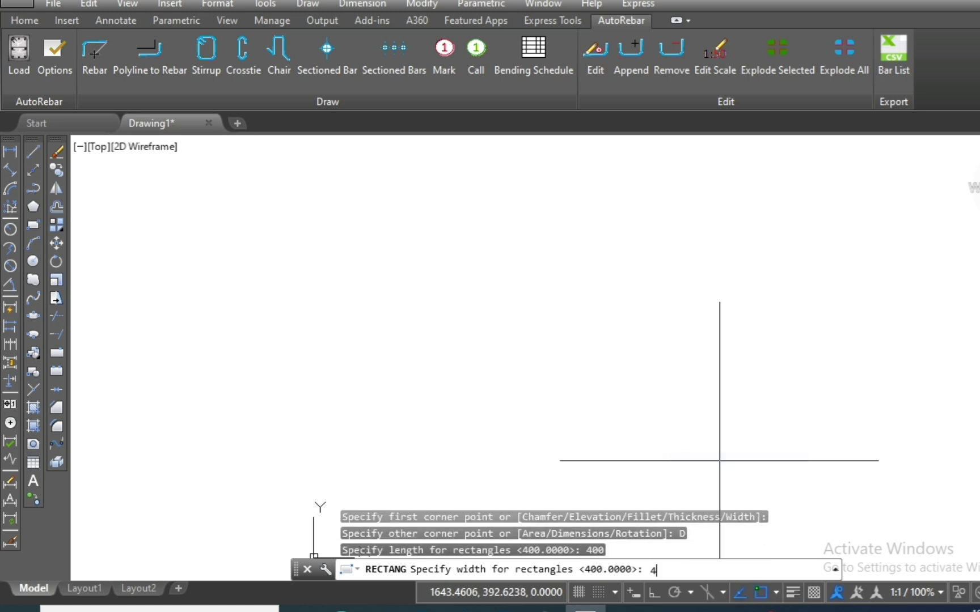
pyautogui.press('Return')
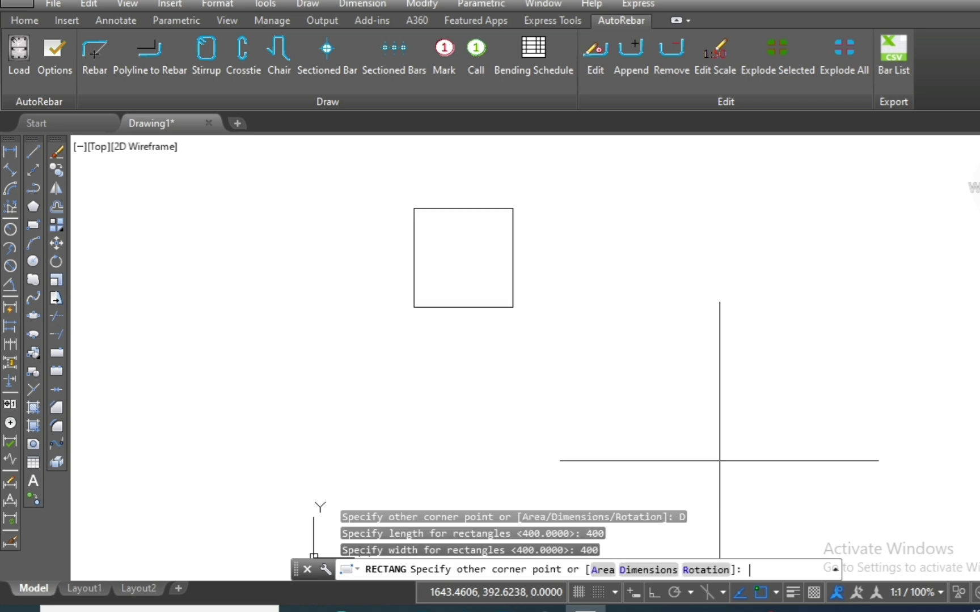
pyautogui.click(547, 315)
pyautogui.scroll(4, 450, 186)
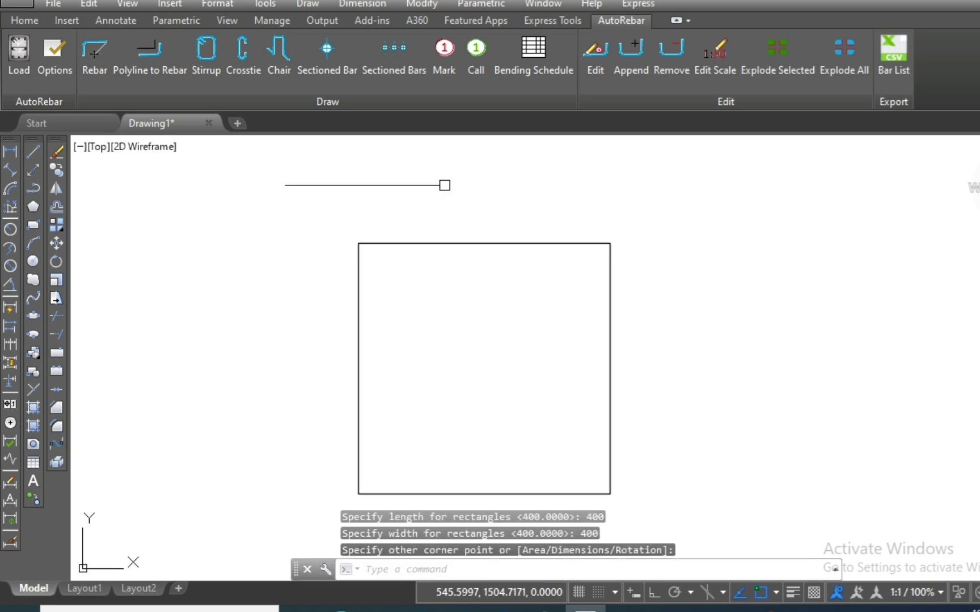
pyautogui.scroll(-2, 563, 211)
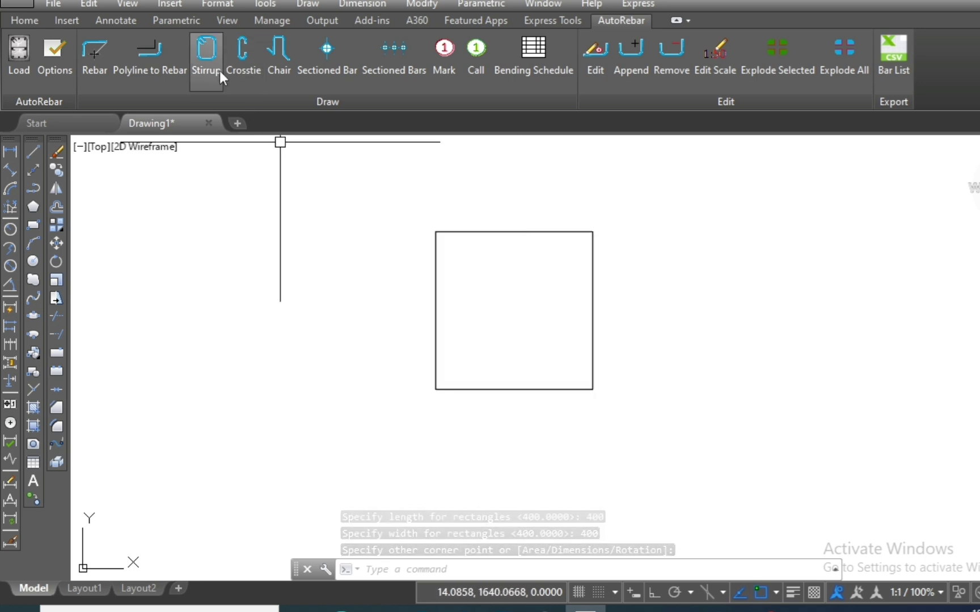
# - Place a 10 mm stirrup at 75 mm cover inside the square, giving 250 sides
pyautogui.click(208, 52)
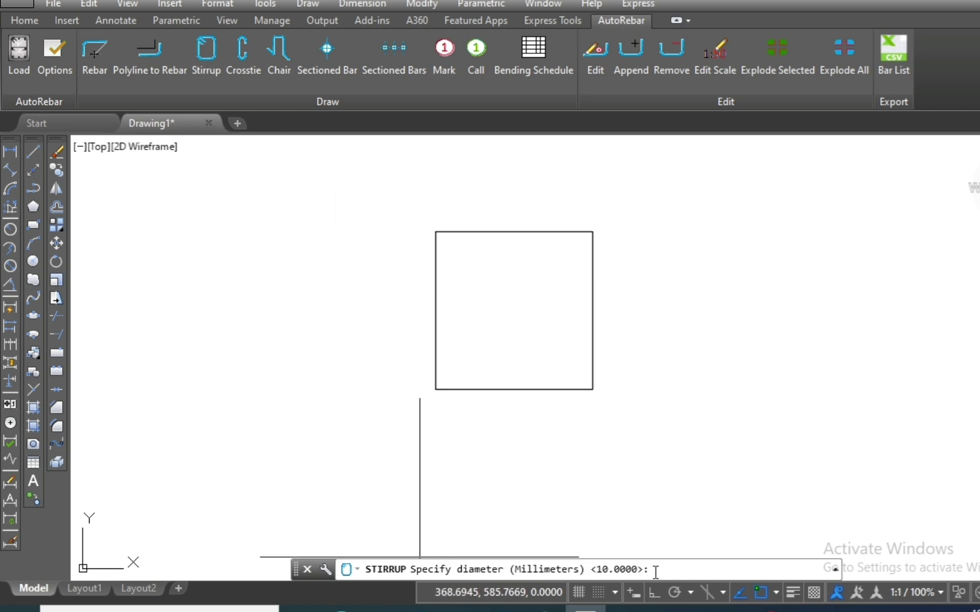
pyautogui.press('Return')
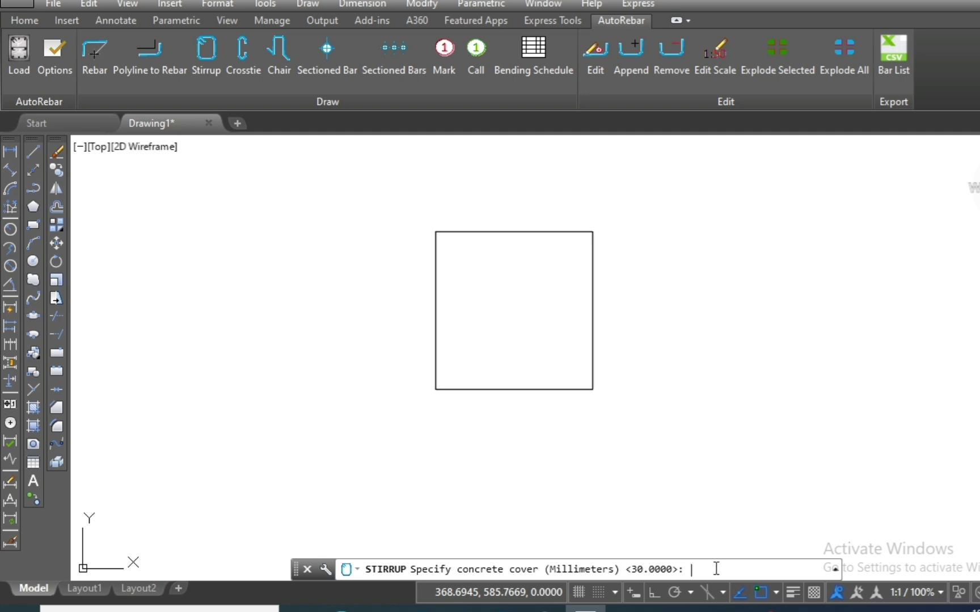
pyautogui.write('75')
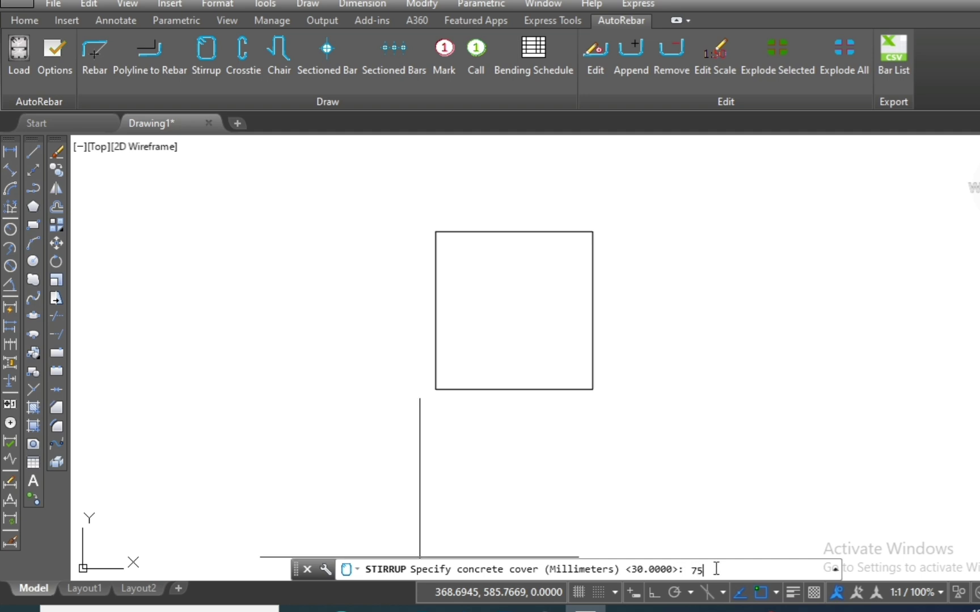
pyautogui.press('Return')
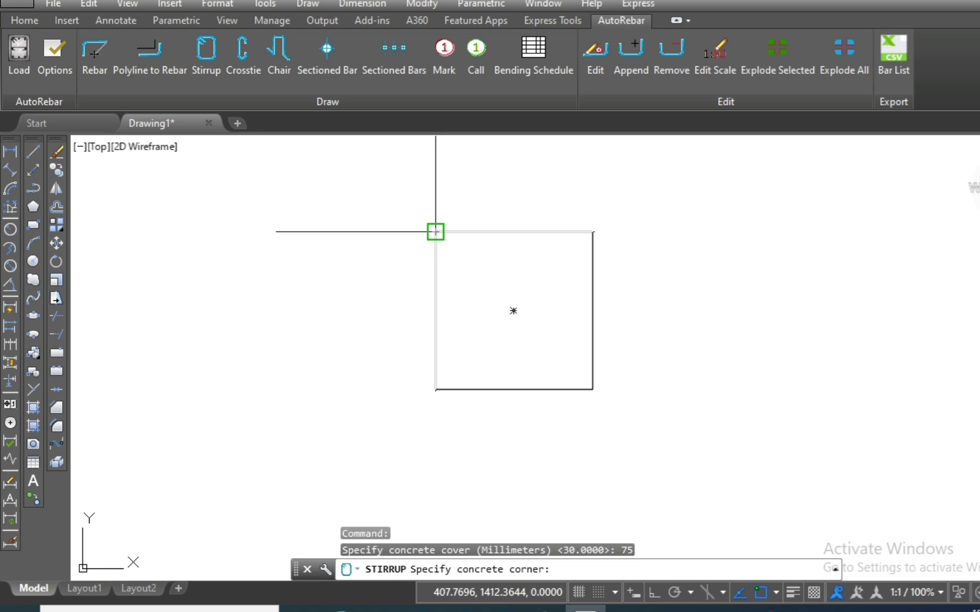
pyautogui.click(435, 232)
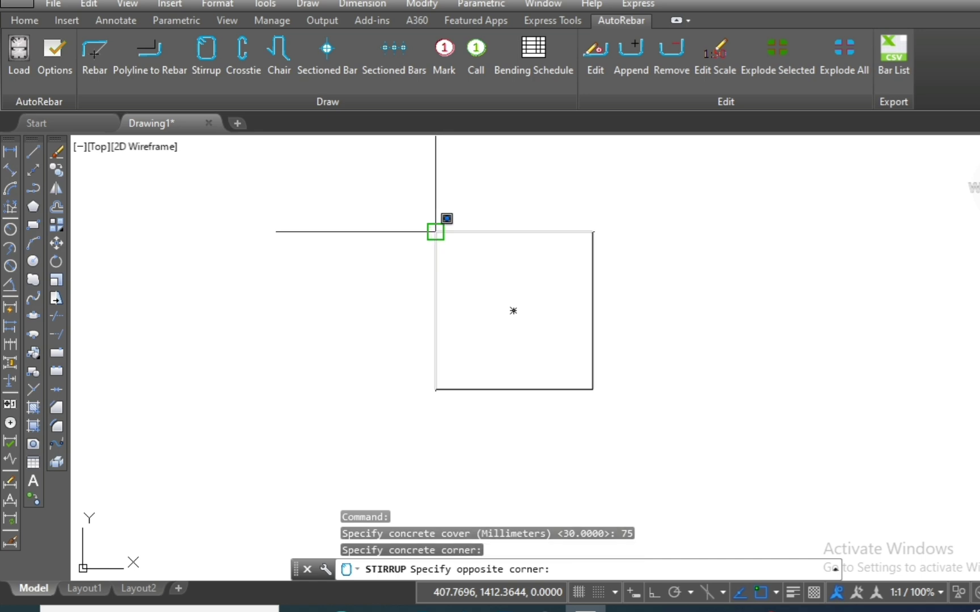
pyautogui.click(593, 389)
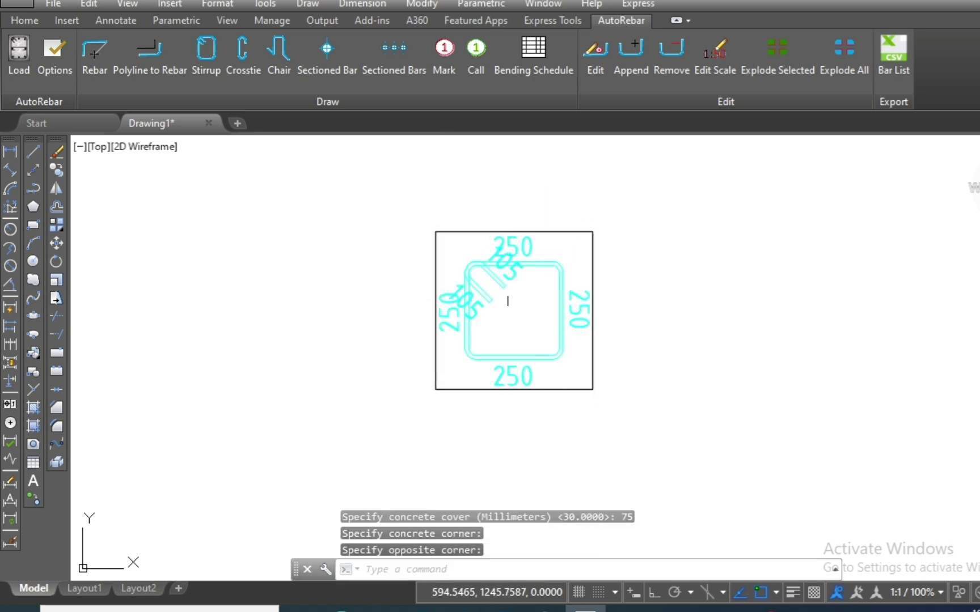
pyautogui.scroll(2, 516, 306)
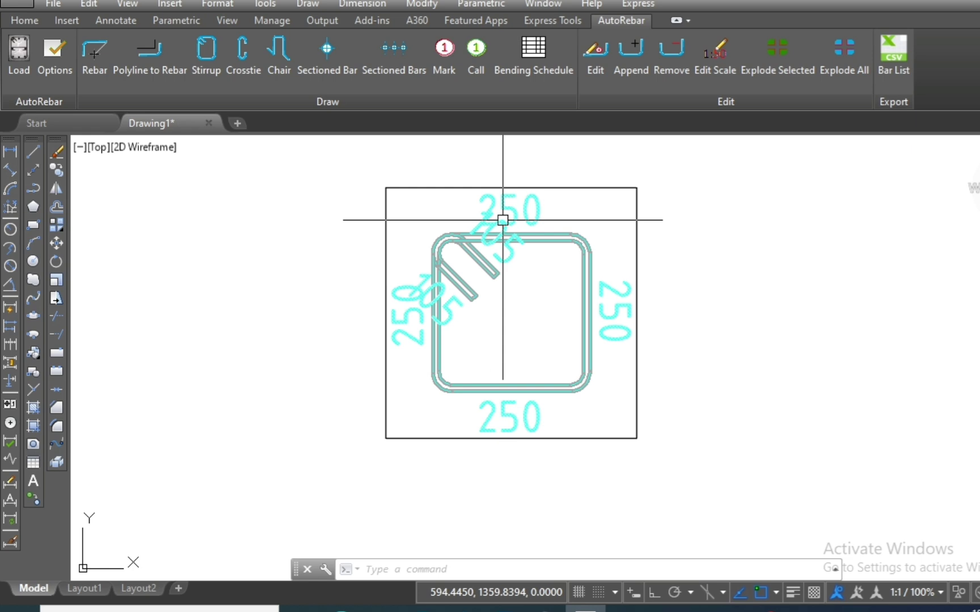
pyautogui.scroll(-2, 495, 311)
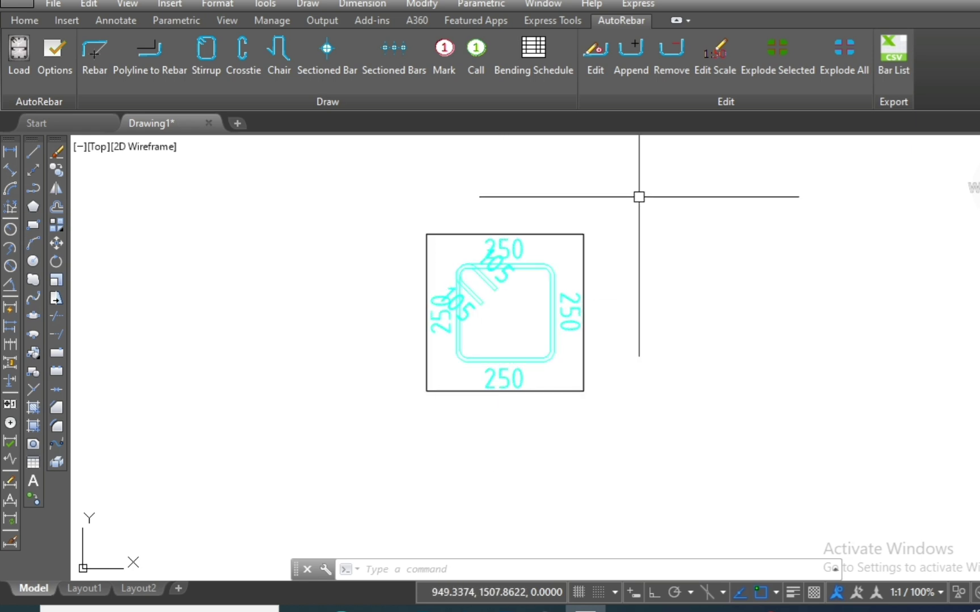
# - Clear the drawing and draw a horizontal 976 crosstie with 10 mm diameter and 180° hooks
pyautogui.click(608, 213)
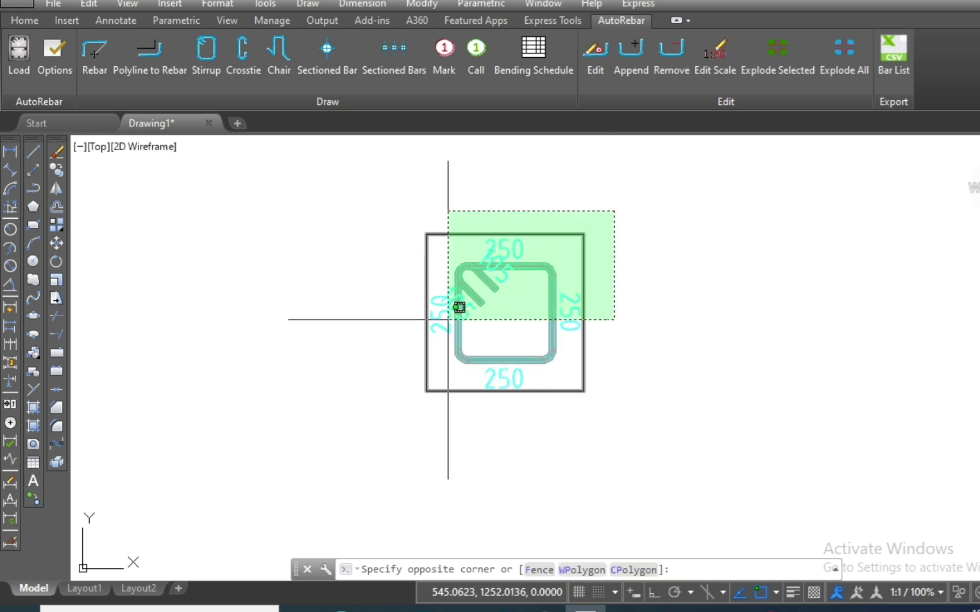
pyautogui.click(347, 432)
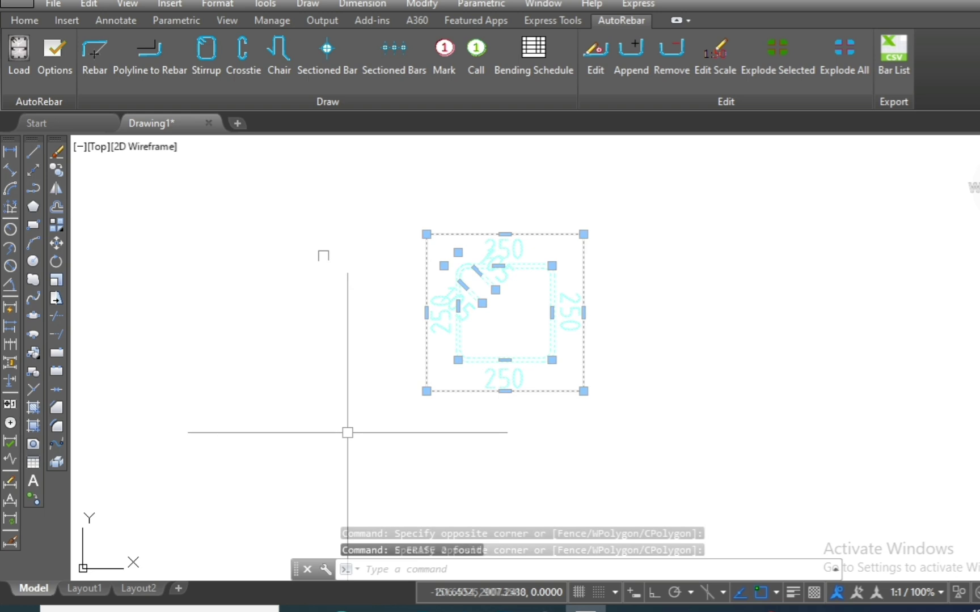
pyautogui.click(243, 66)
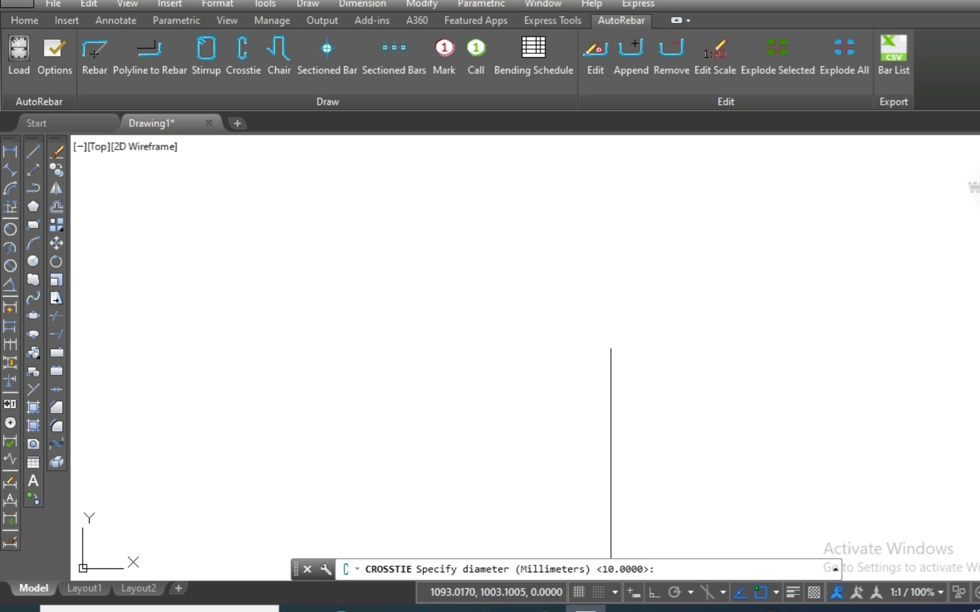
pyautogui.press('Return')
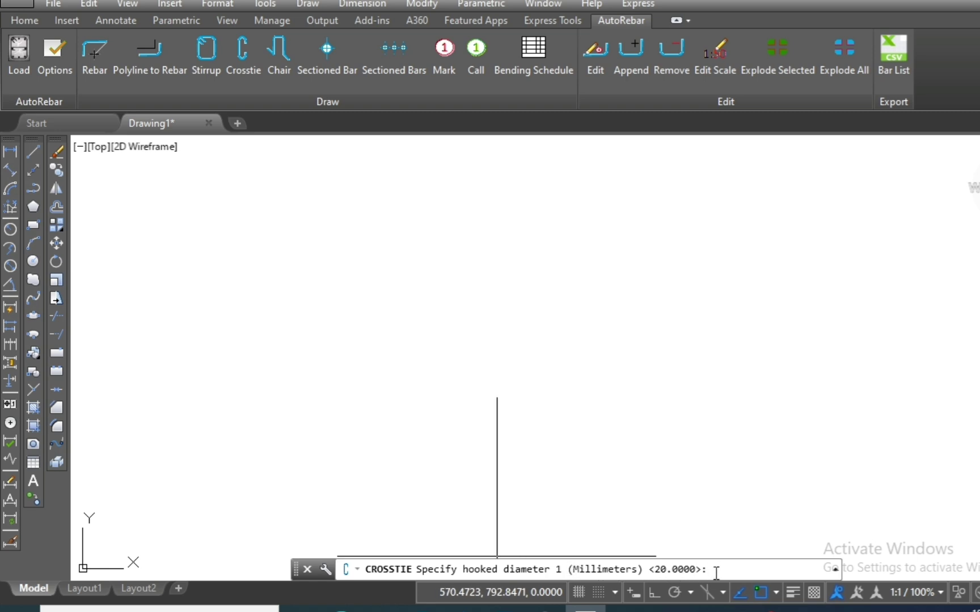
pyautogui.press('Return')
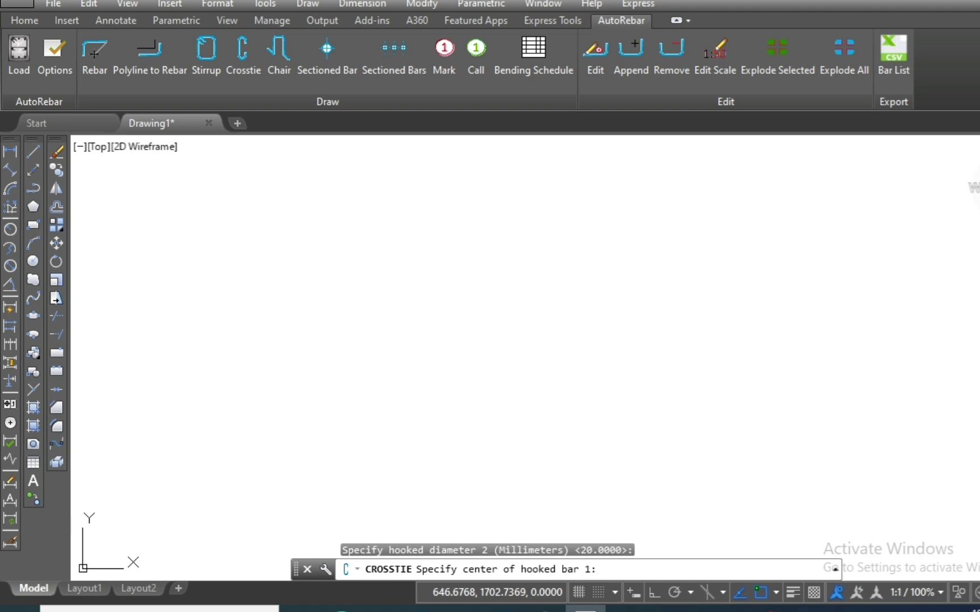
pyautogui.click(418, 292)
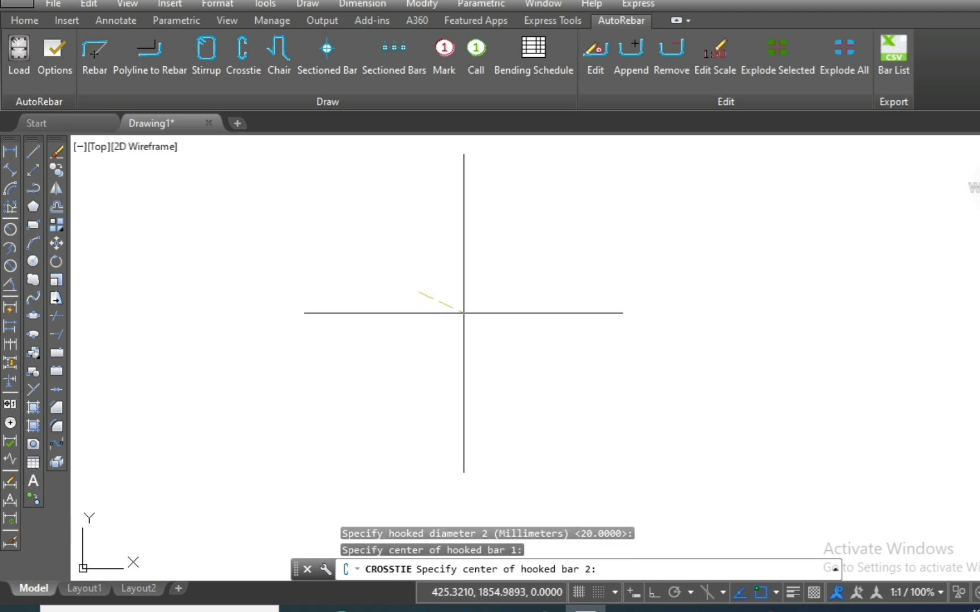
pyautogui.click(658, 594)
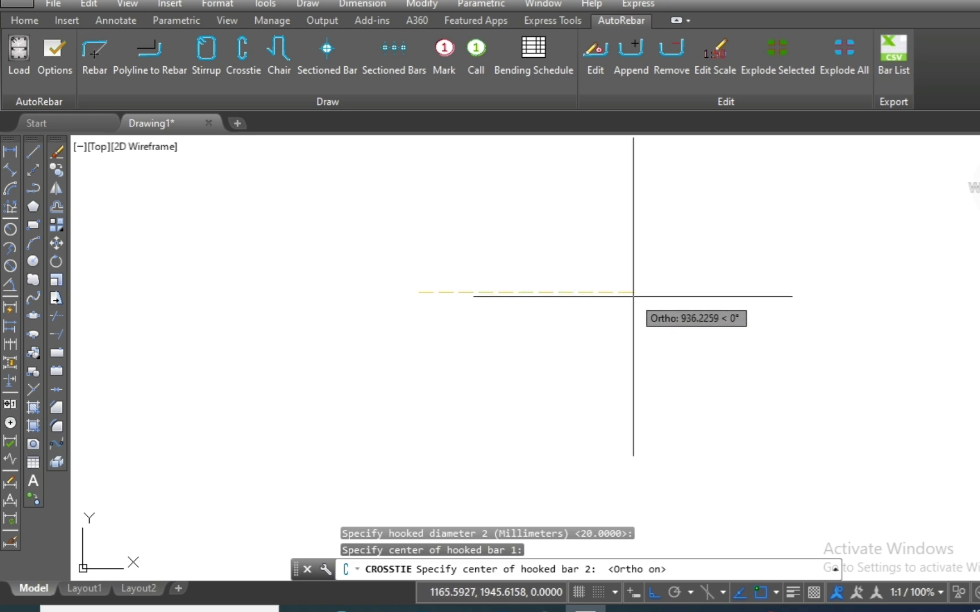
pyautogui.click(634, 295)
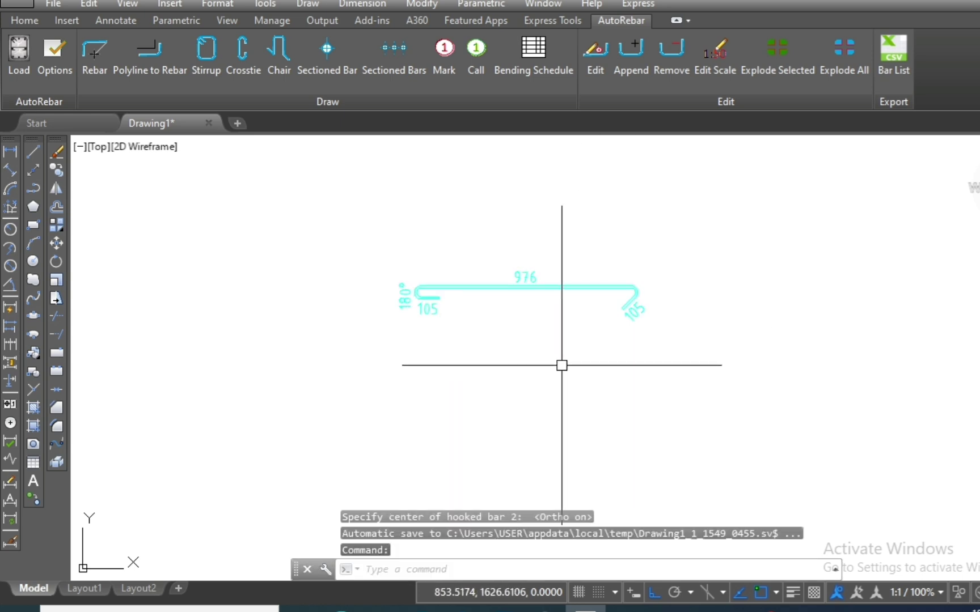
pyautogui.scroll(2, 506, 247)
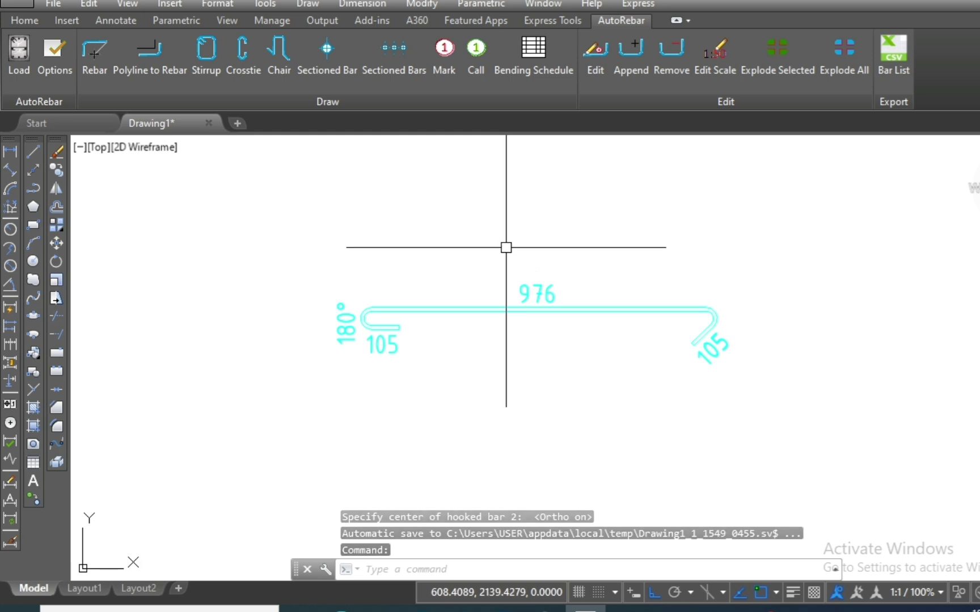
# - Draw a straight horizontal 16 mm rebar 1262 long, then select it
pyautogui.scroll(2, 506, 247)
pyautogui.press('Return')
pyautogui.press('Return')
pyautogui.click(506, 247)
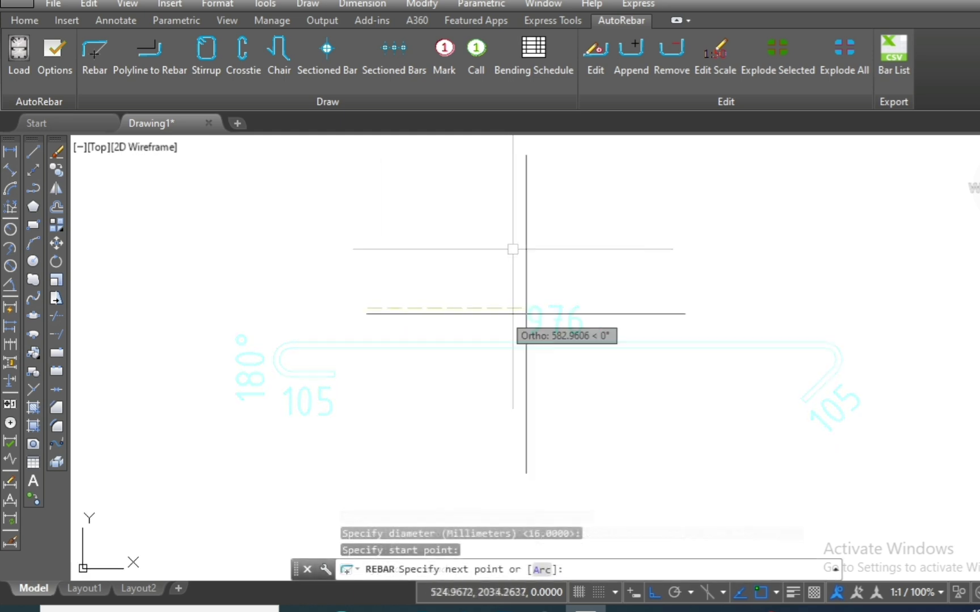
pyautogui.click(652, 308)
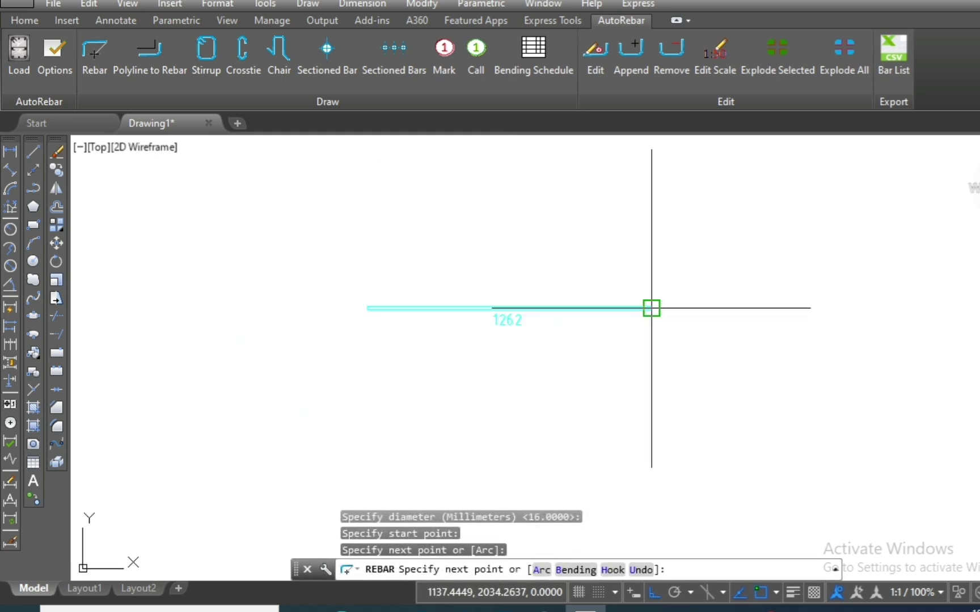
pyautogui.press('Escape')
pyautogui.scroll(1, 536, 345)
pyautogui.scroll(1, 571, 285)
pyautogui.scroll(-1, 598, 363)
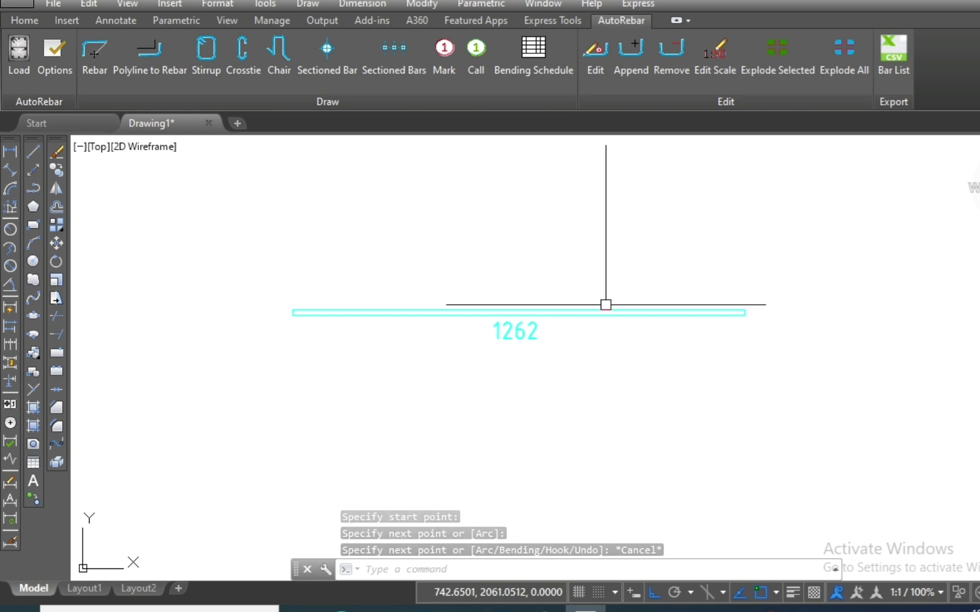
pyautogui.click(618, 305)
pyautogui.click(598, 334)
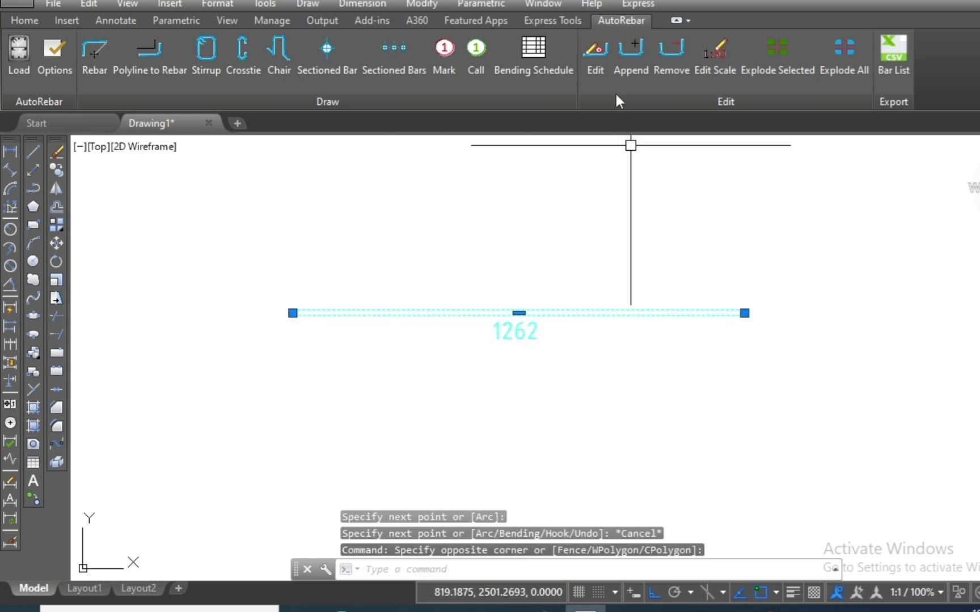
# - Edit the rebar's diameter to 20 mm and reselect the bar
pyautogui.click(597, 57)
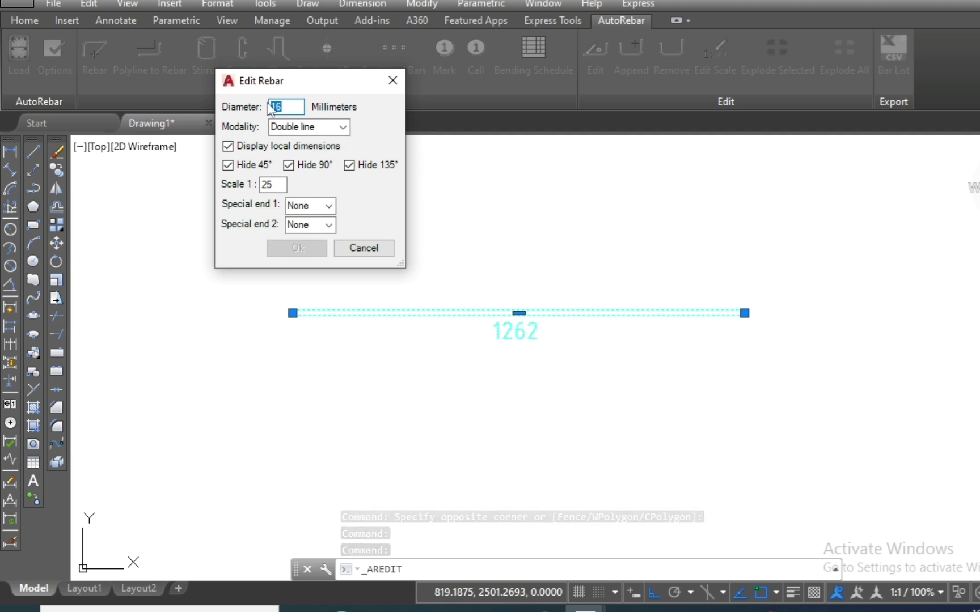
pyautogui.write('20')
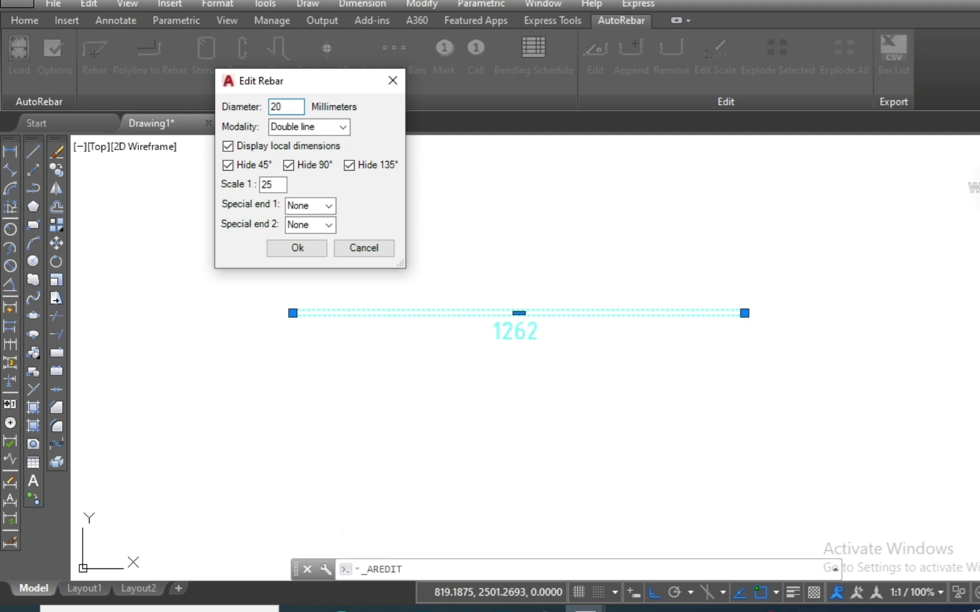
pyautogui.press('Return')
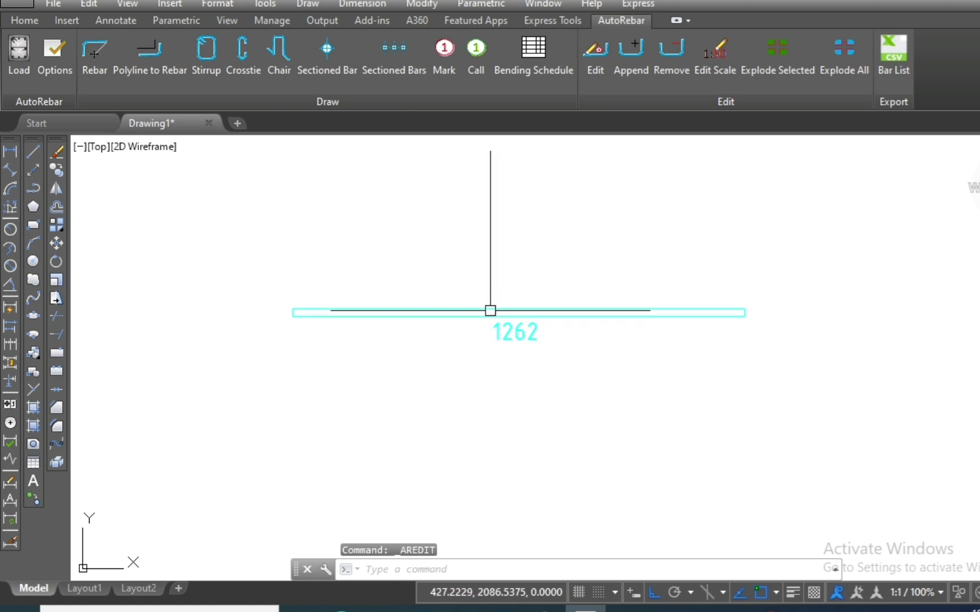
pyautogui.click(552, 272)
pyautogui.click(514, 347)
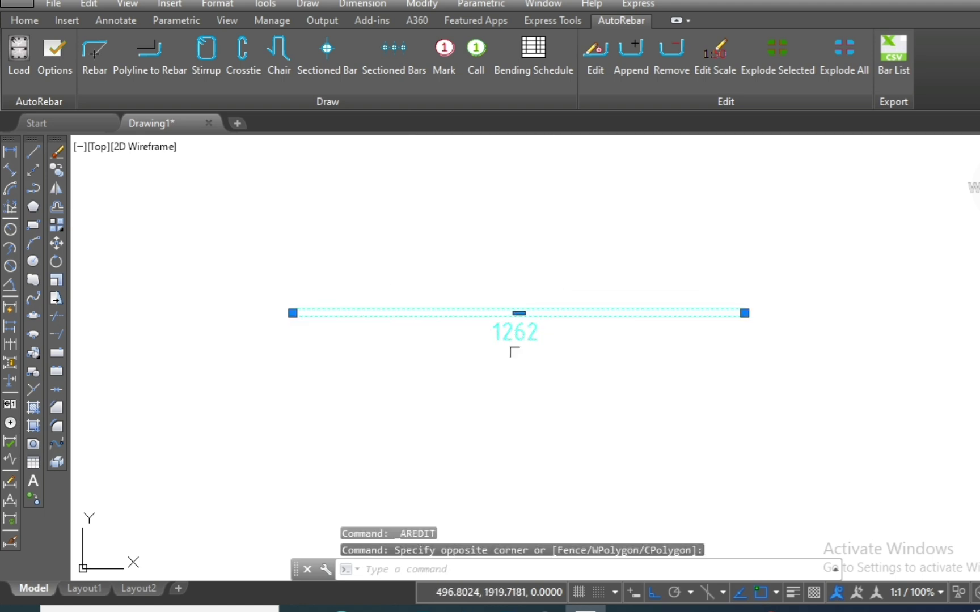
# - Edit the rebar's diameter again to 32 mm and reselect it
pyautogui.click(596, 69)
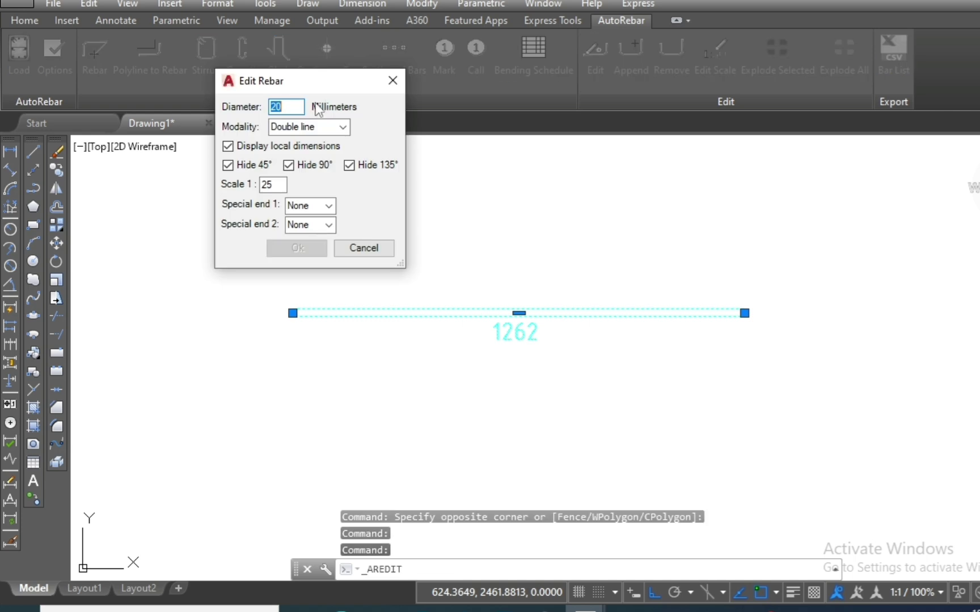
pyautogui.write('3')
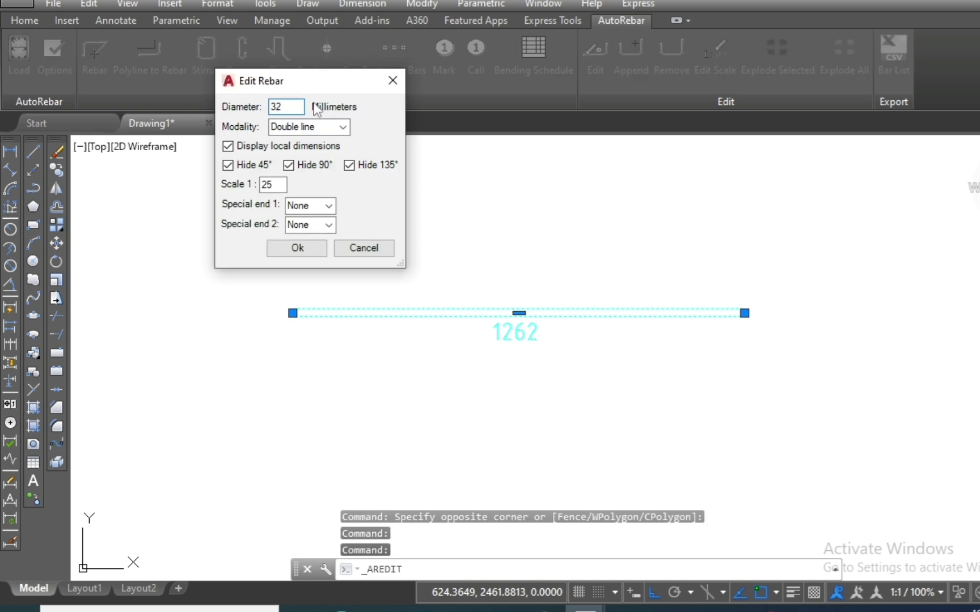
pyautogui.press('Return')
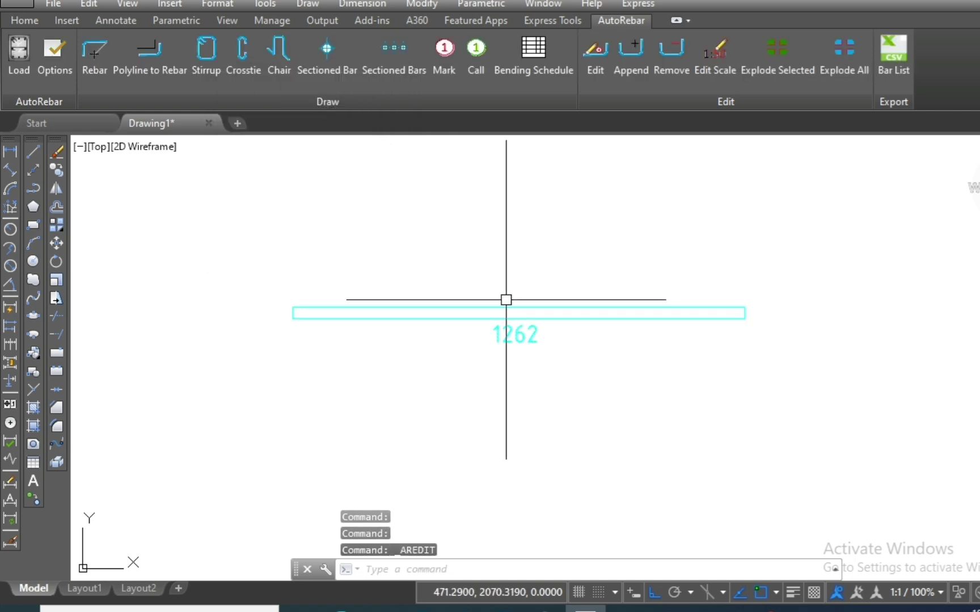
pyautogui.click(546, 274)
pyautogui.click(464, 355)
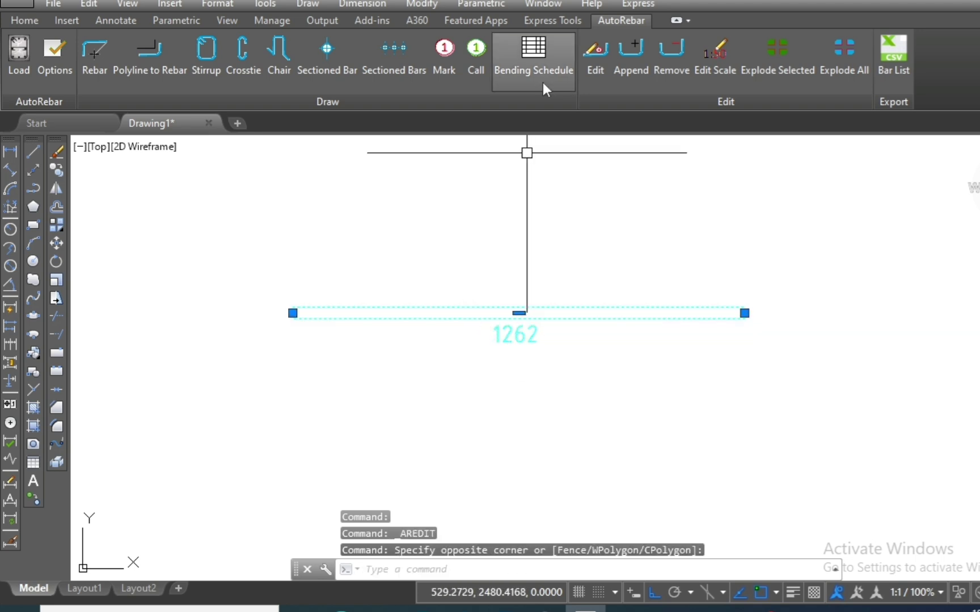
# - Set the rebar's display Modality to Thin in the Edit settings
pyautogui.click(595, 53)
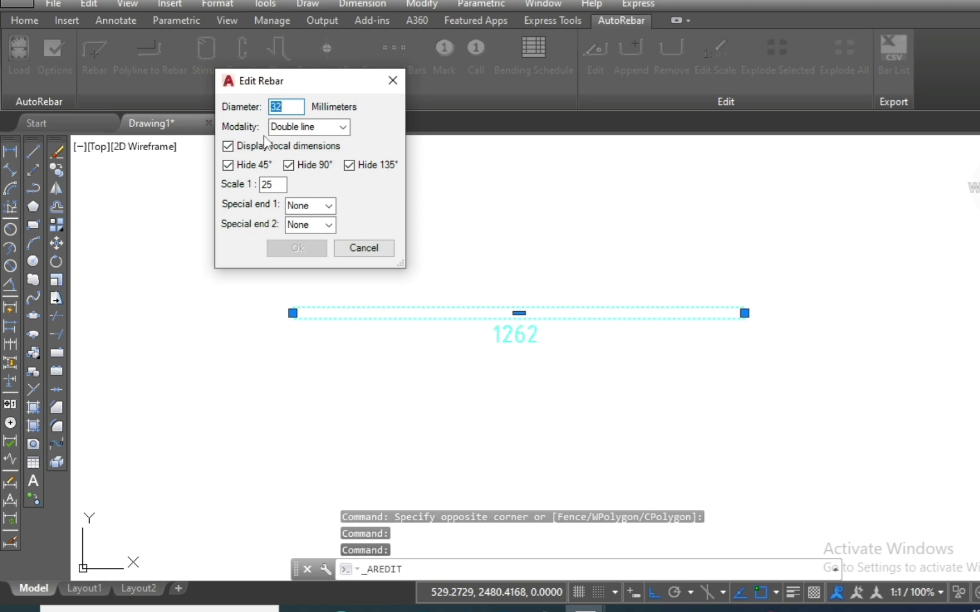
pyautogui.click(341, 129)
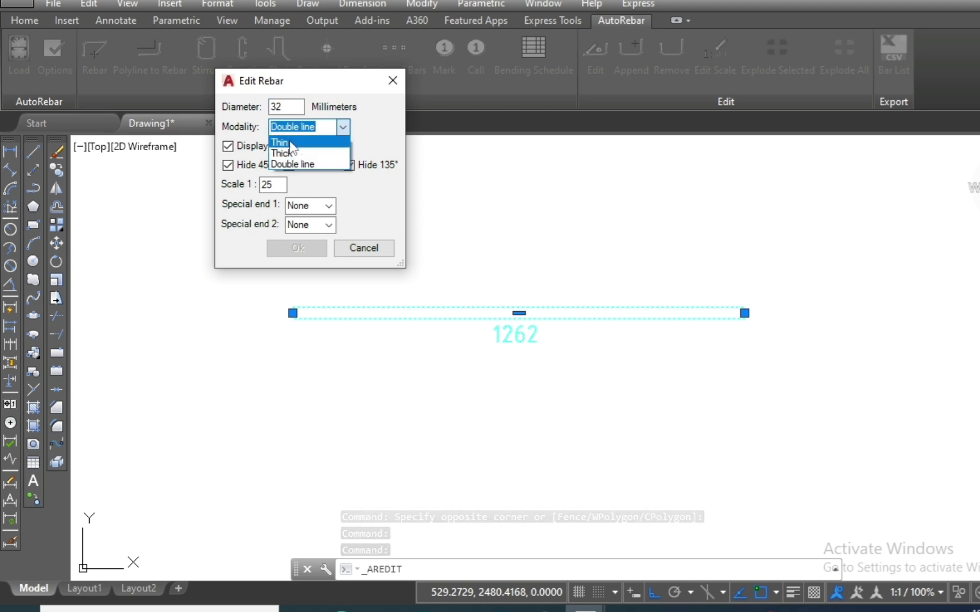
pyautogui.click(282, 143)
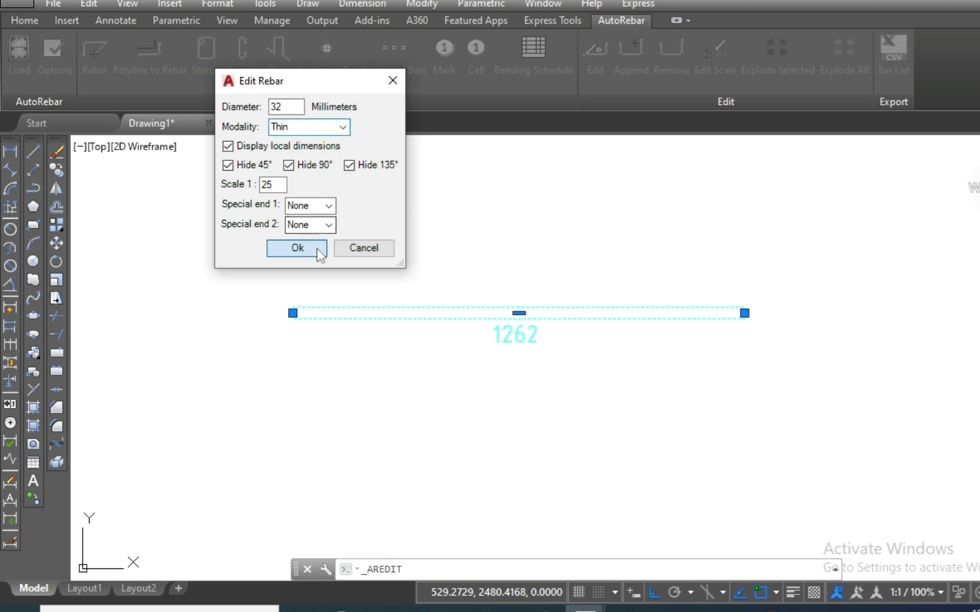
pyautogui.click(320, 247)
pyautogui.scroll(3, 430, 309)
pyautogui.scroll(-1, 491, 260)
pyautogui.scroll(-4, 386, 320)
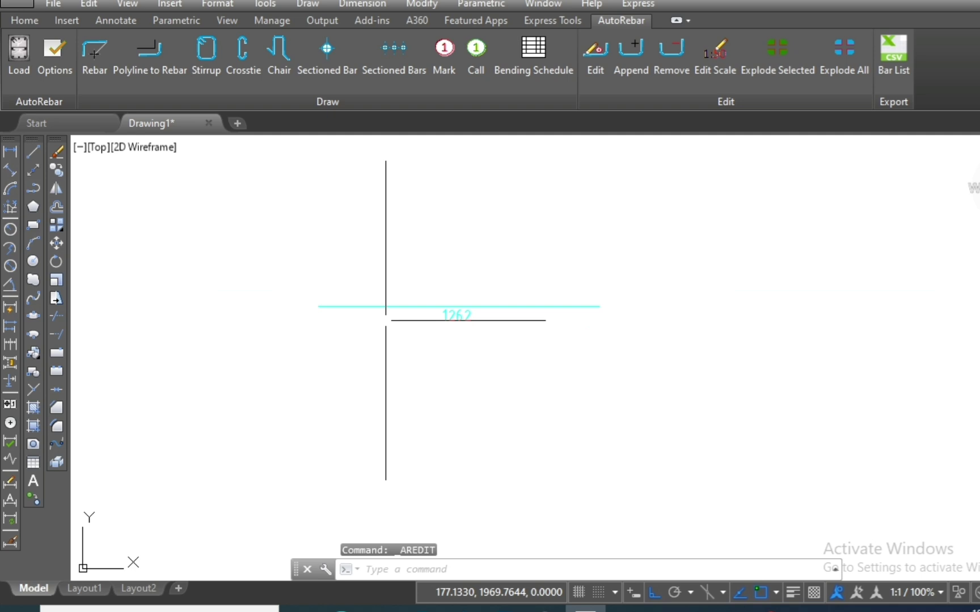
pyautogui.scroll(1, 397, 318)
# - Switch the rebar's display Modality to Thick from its double-click settings
pyautogui.doubleClick(431, 298)
pyautogui.press('Tab')
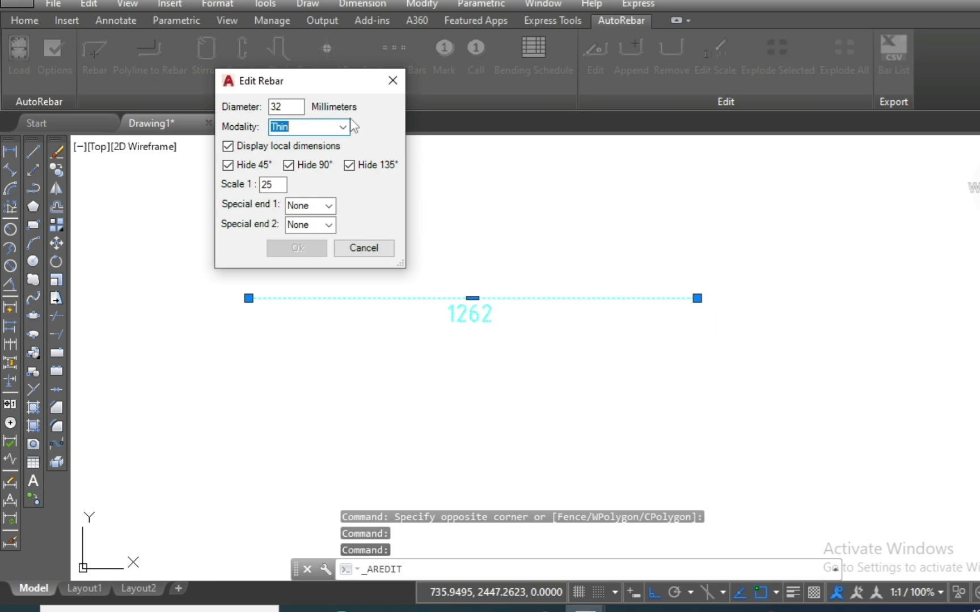
pyautogui.press('Down')
pyautogui.press('Return')
pyautogui.scroll(-2, 511, 278)
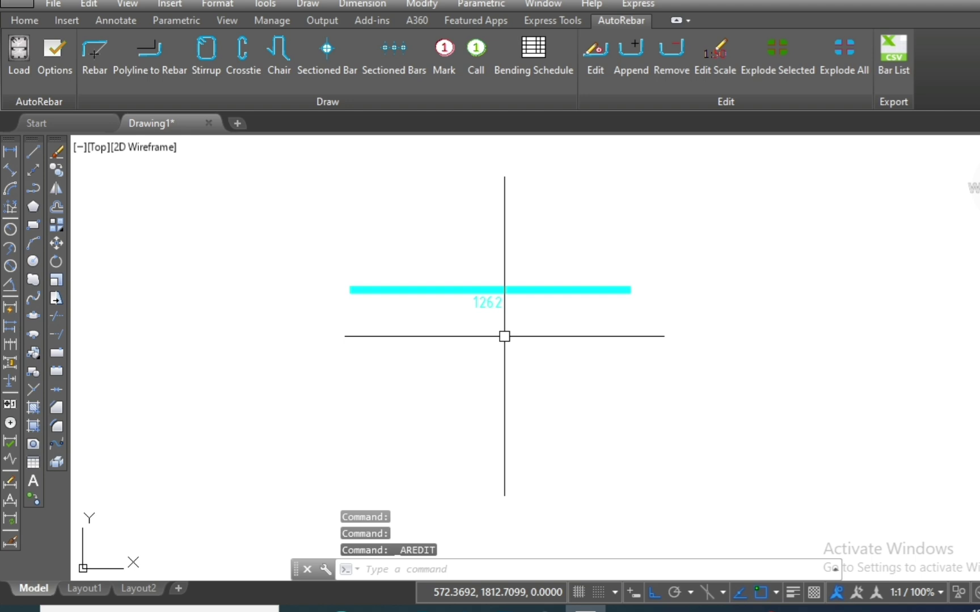
# - Uncheck Display local dimensions for the thick rebar, hiding its 1262 label
pyautogui.press('Escape')
pyautogui.scroll(2, 504, 336)
pyautogui.click(499, 288)
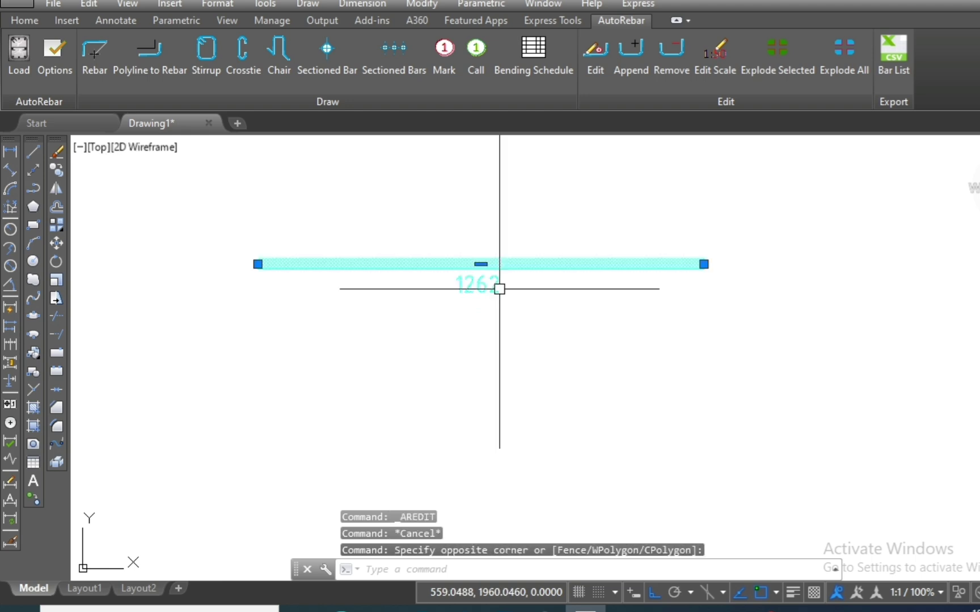
pyautogui.click(594, 71)
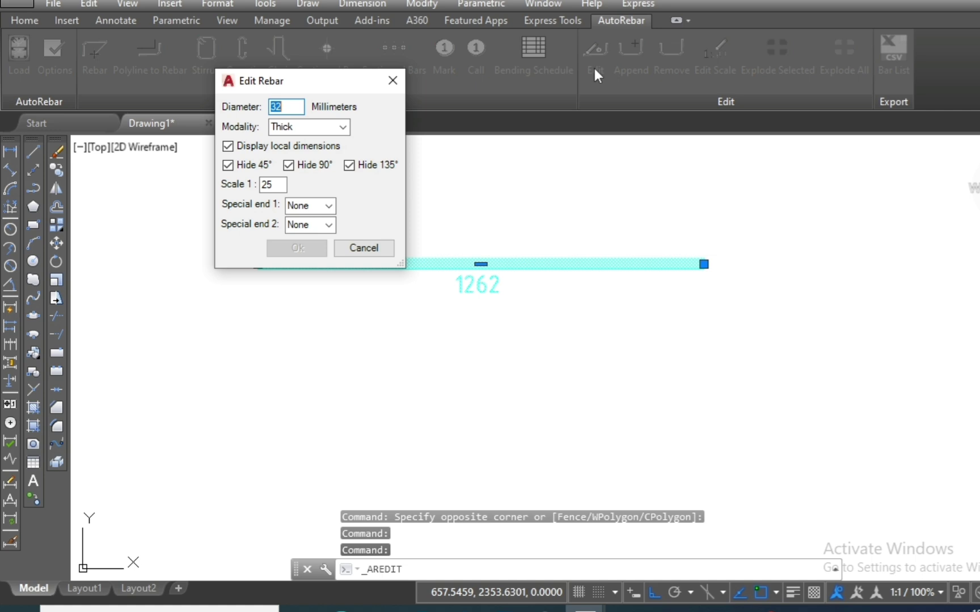
pyautogui.click(229, 146)
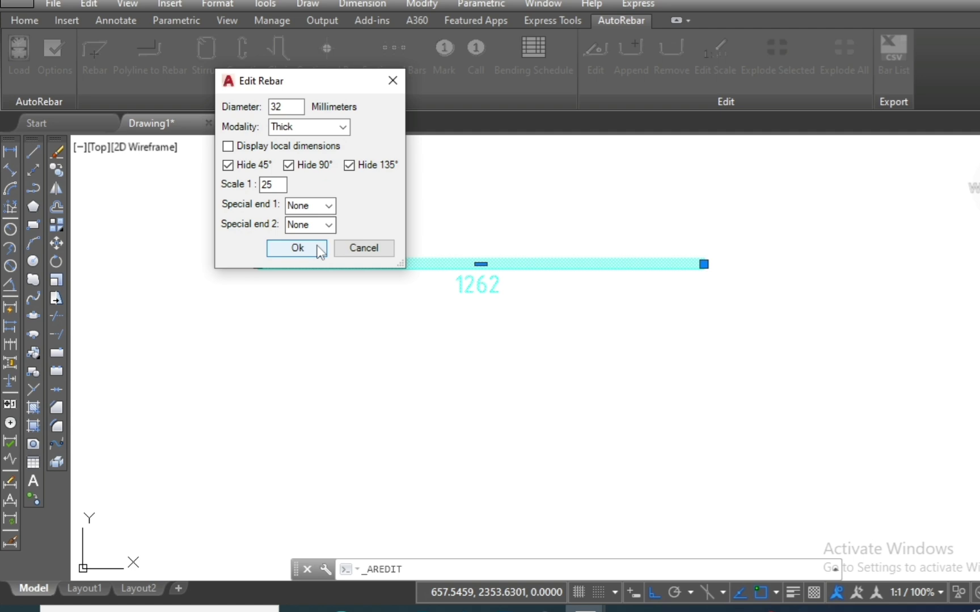
pyautogui.click(297, 248)
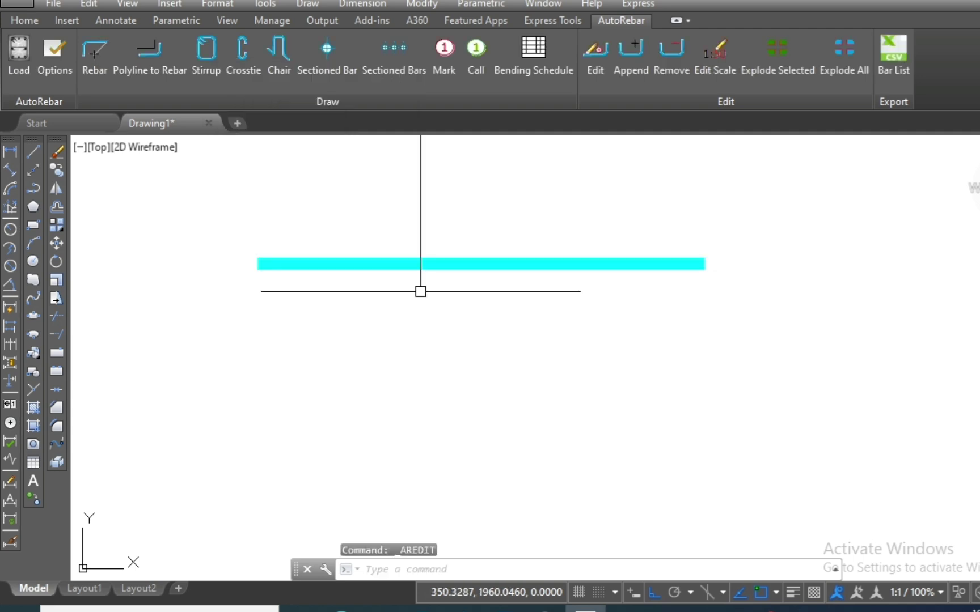